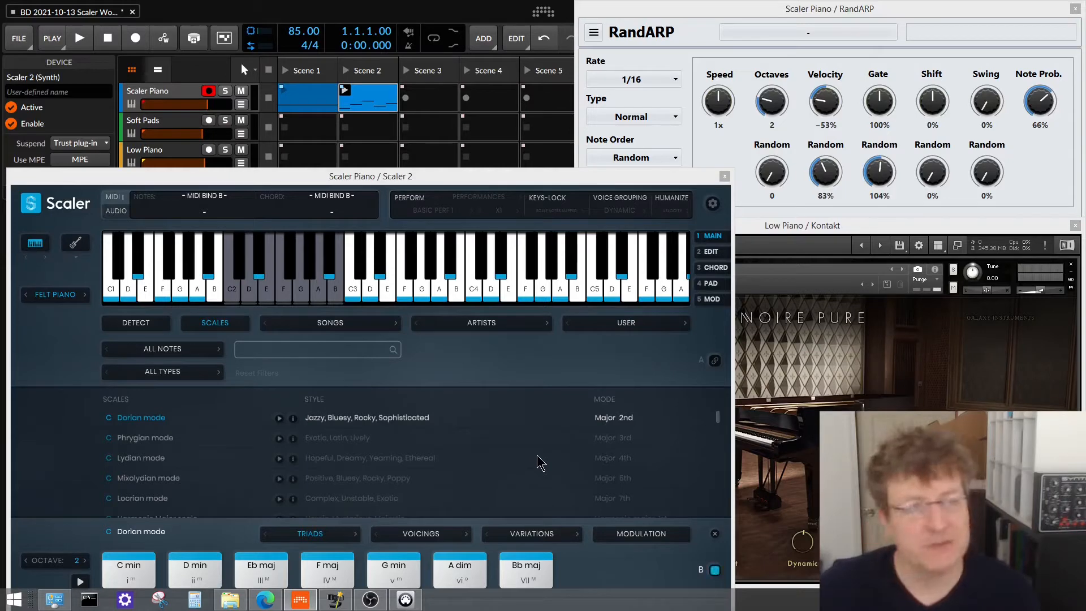
# Play the Scene 2 clip on the Scaler Piano track for several bars and stop playback
pyautogui.press('space')
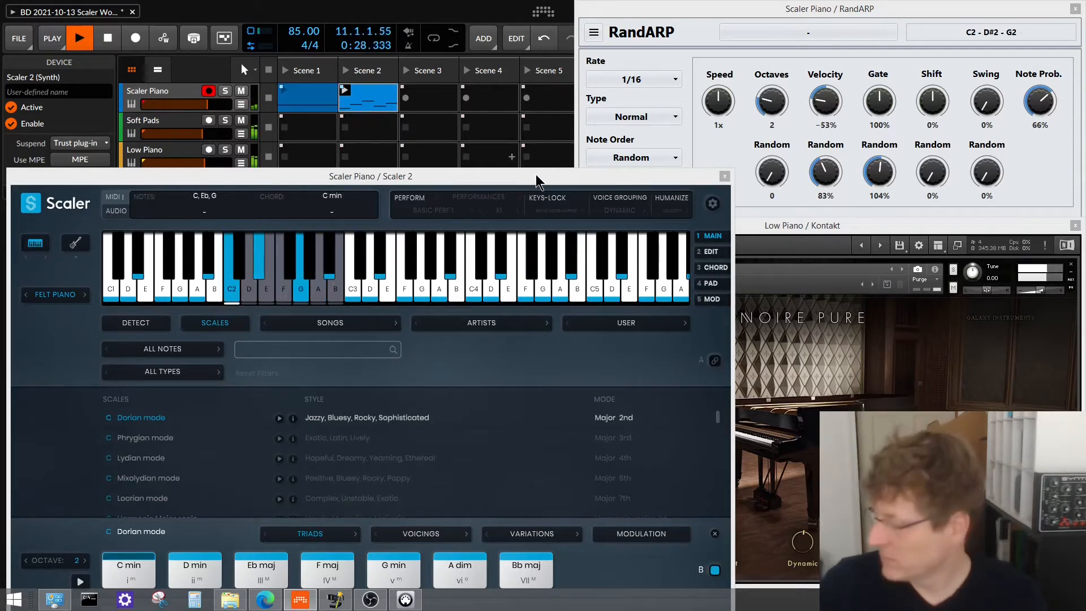
pyautogui.press('space')
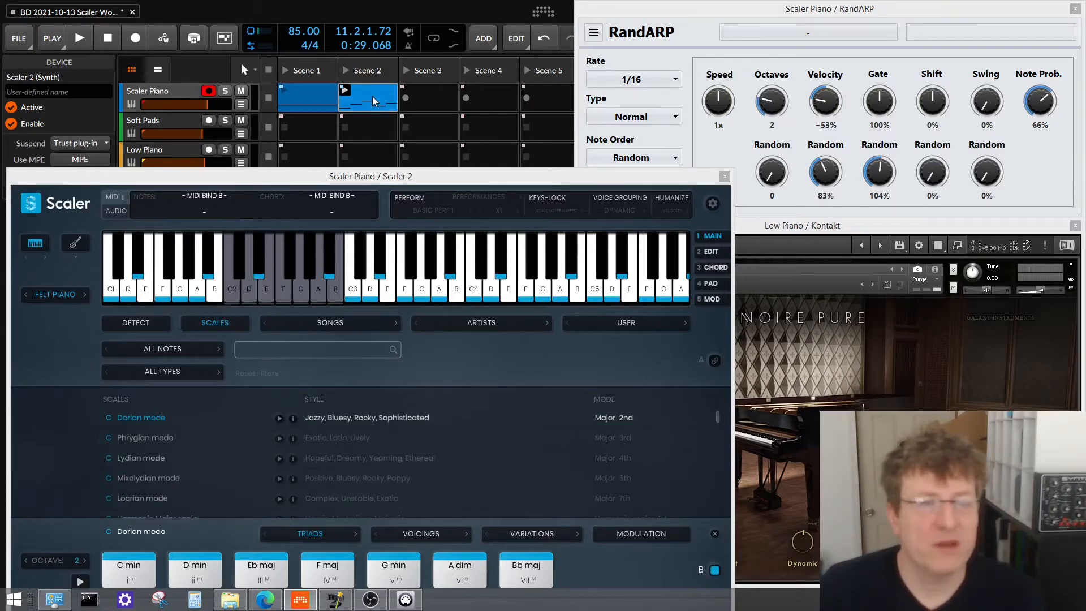
# Move the overlapping Scaler 2, RandARP and Kontakt plug-in windows apart and close all three
pyautogui.moveTo(581, 183); pyautogui.dragTo(309, 513)
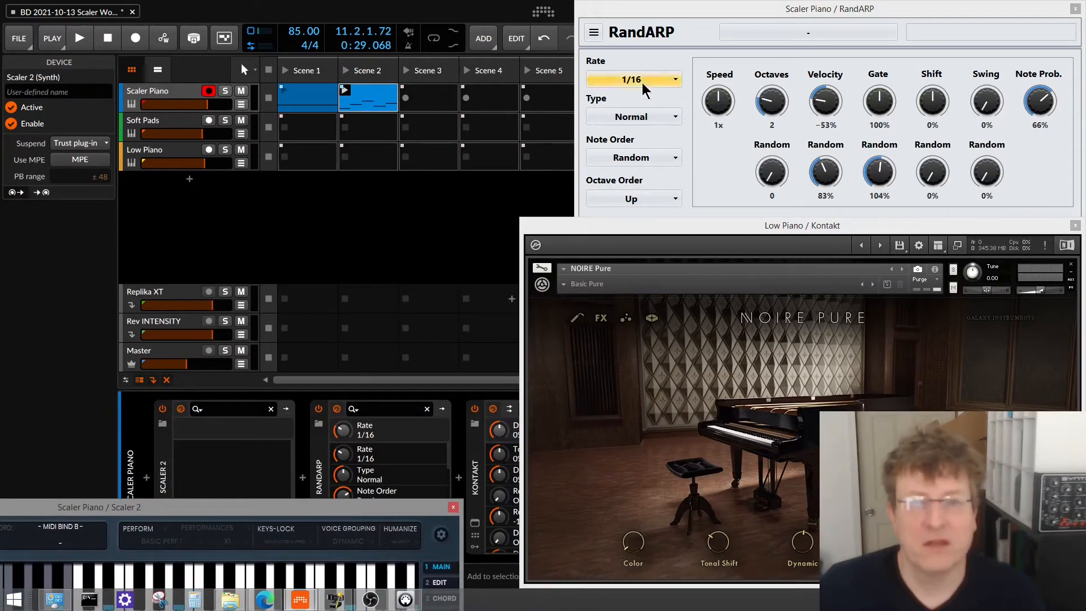
pyautogui.click(660, 9)
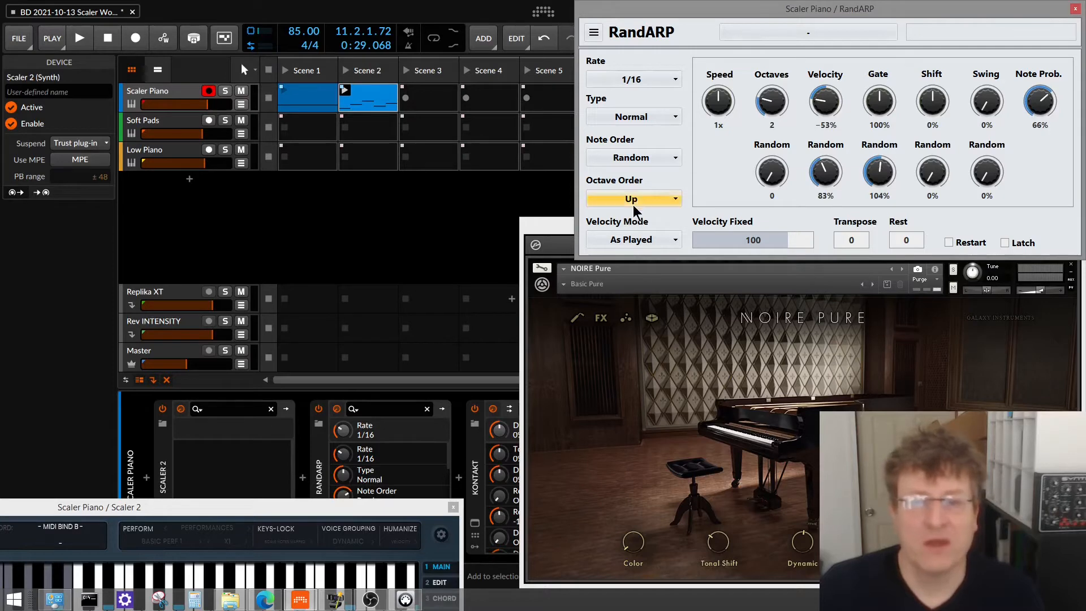
pyautogui.click(552, 224)
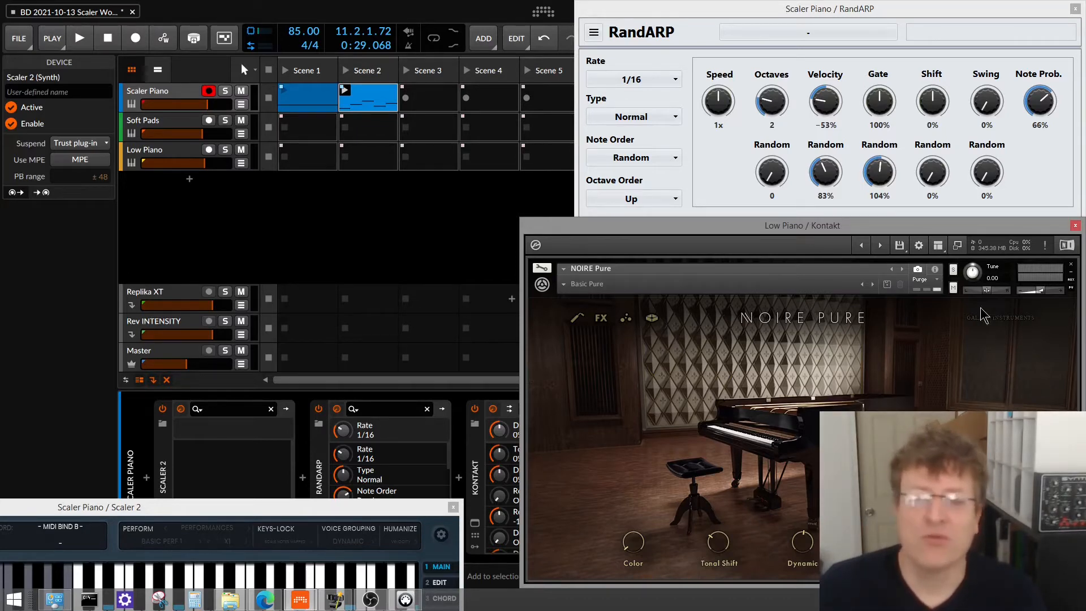
pyautogui.moveTo(387, 514); pyautogui.dragTo(409, 466)
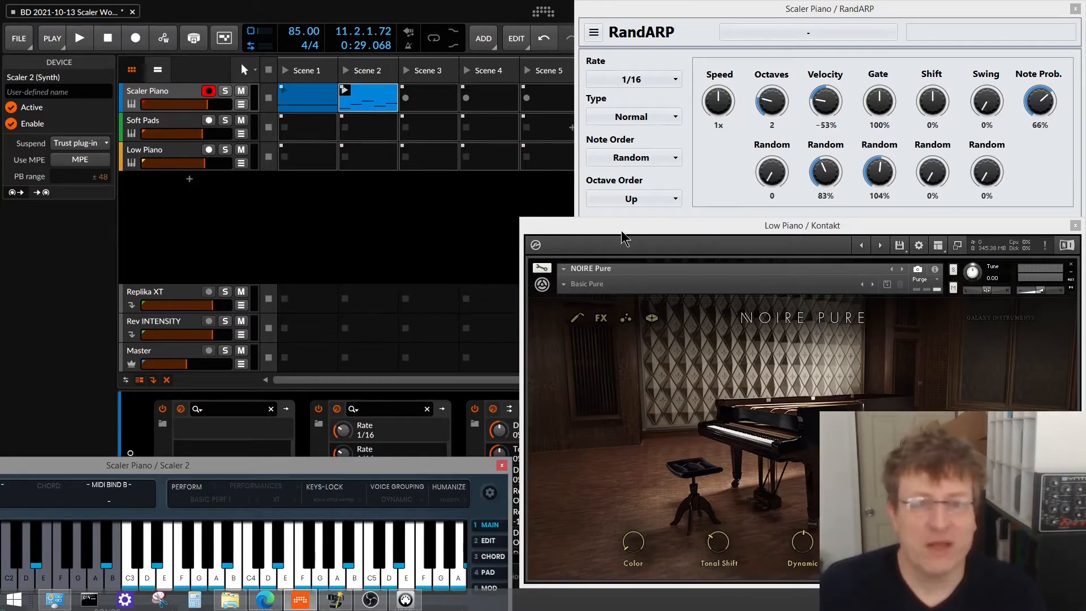
pyautogui.moveTo(633, 226); pyautogui.dragTo(643, 478)
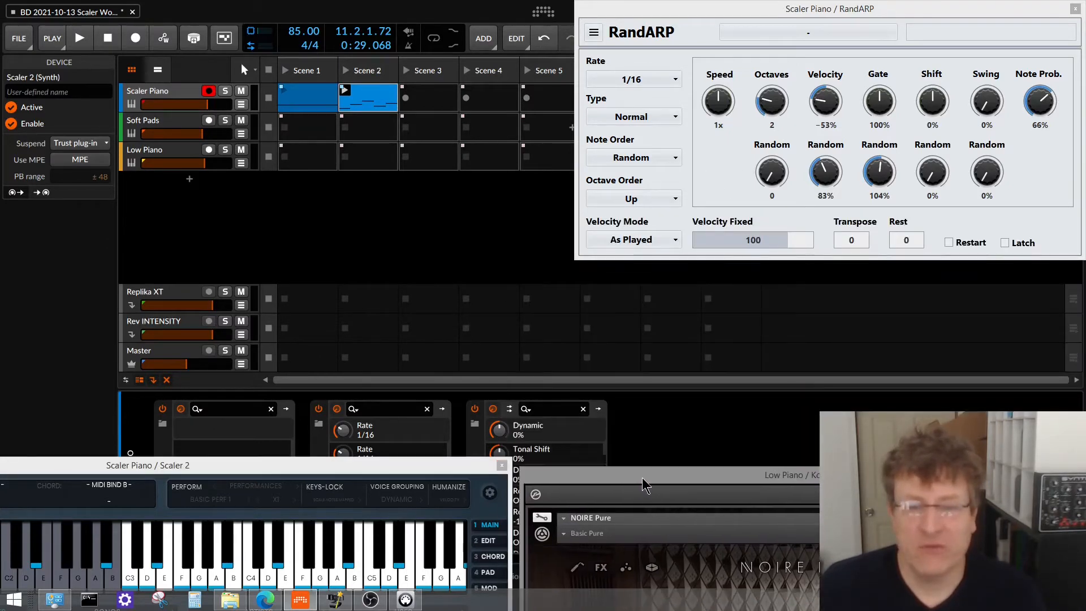
pyautogui.moveTo(765, 15); pyautogui.dragTo(614, 486)
pyautogui.click(924, 475)
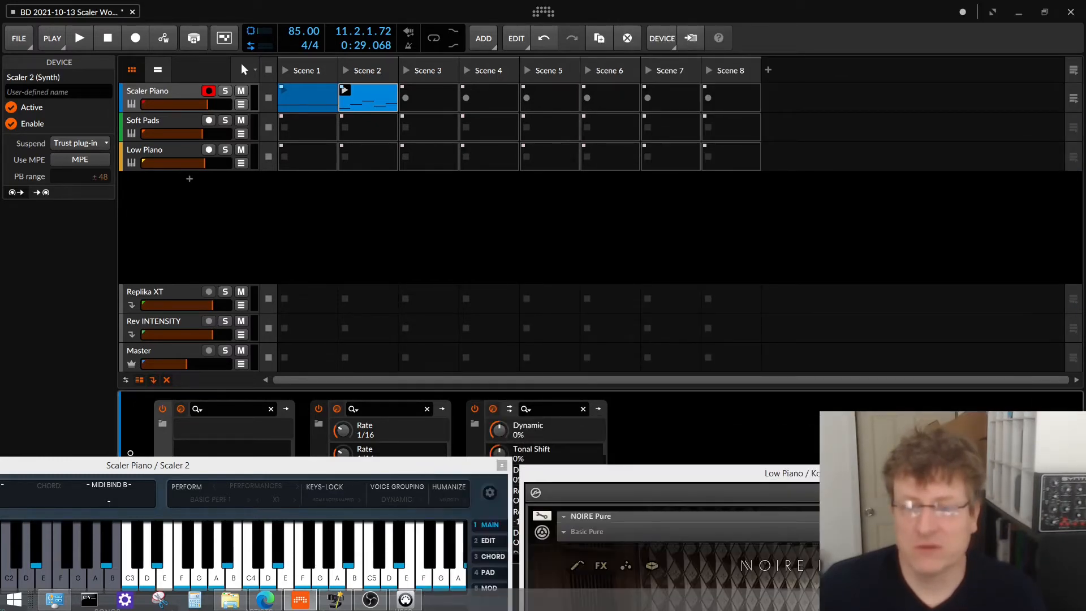
pyautogui.click(1070, 473)
pyautogui.click(501, 466)
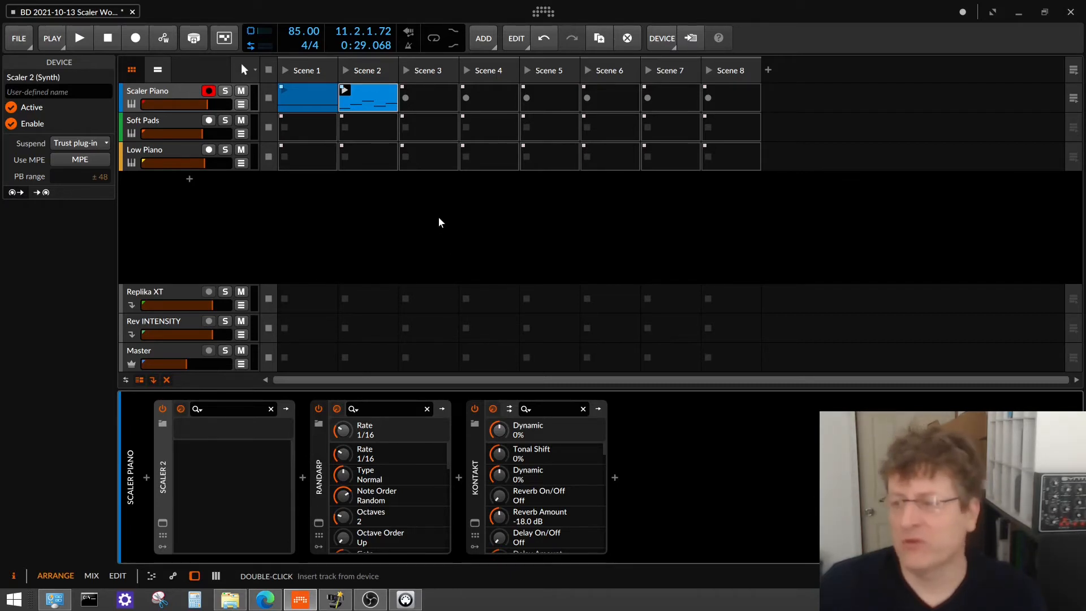
# Examine the device chain of the Scaler Piano track, selecting its Scaler 2 device
pyautogui.click(158, 69)
pyautogui.click(158, 71)
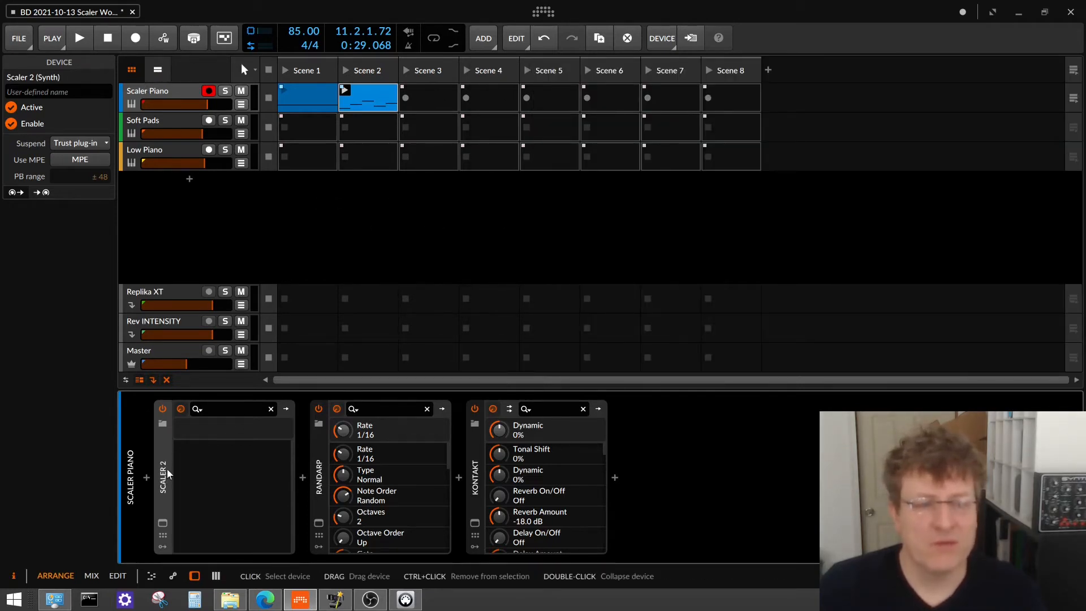
pyautogui.click(167, 90)
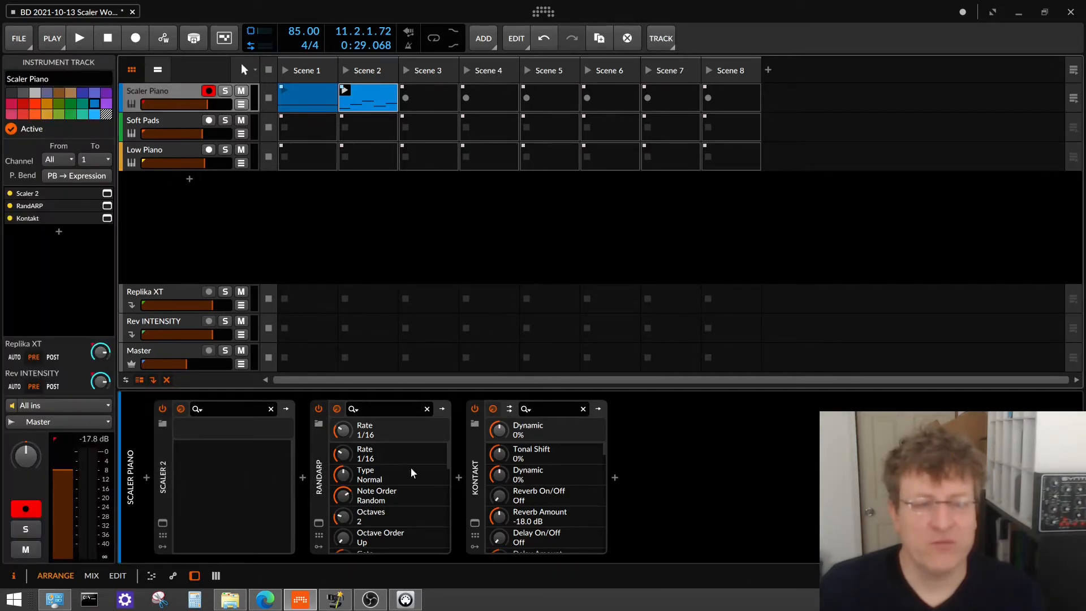
pyautogui.click(170, 488)
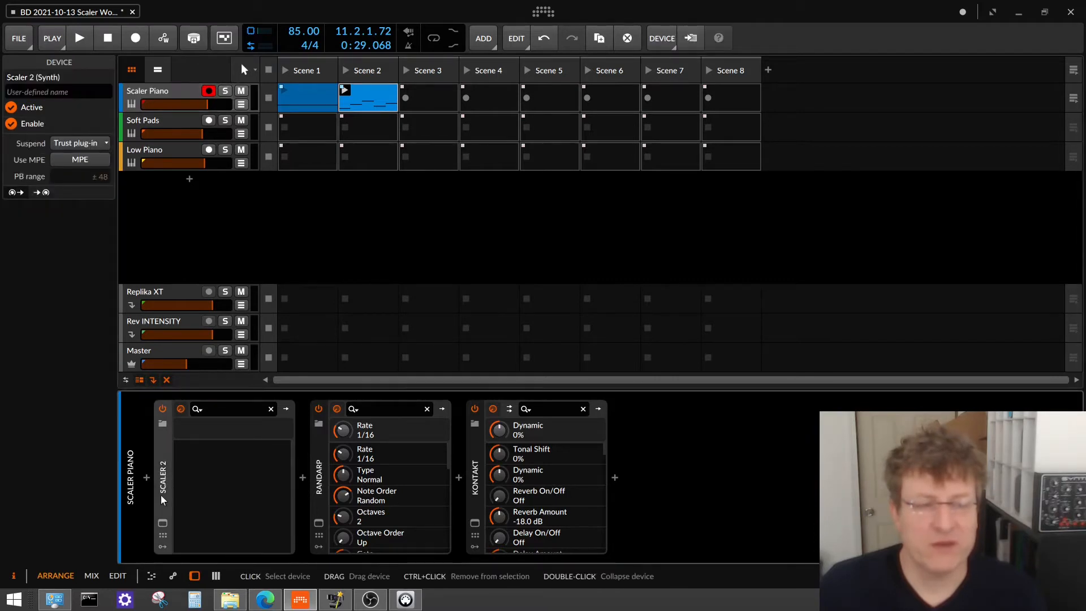
# View the notes of the Scaler Piano clip in Scene 2 and return to the track's device chain
pyautogui.doubleClick(354, 105)
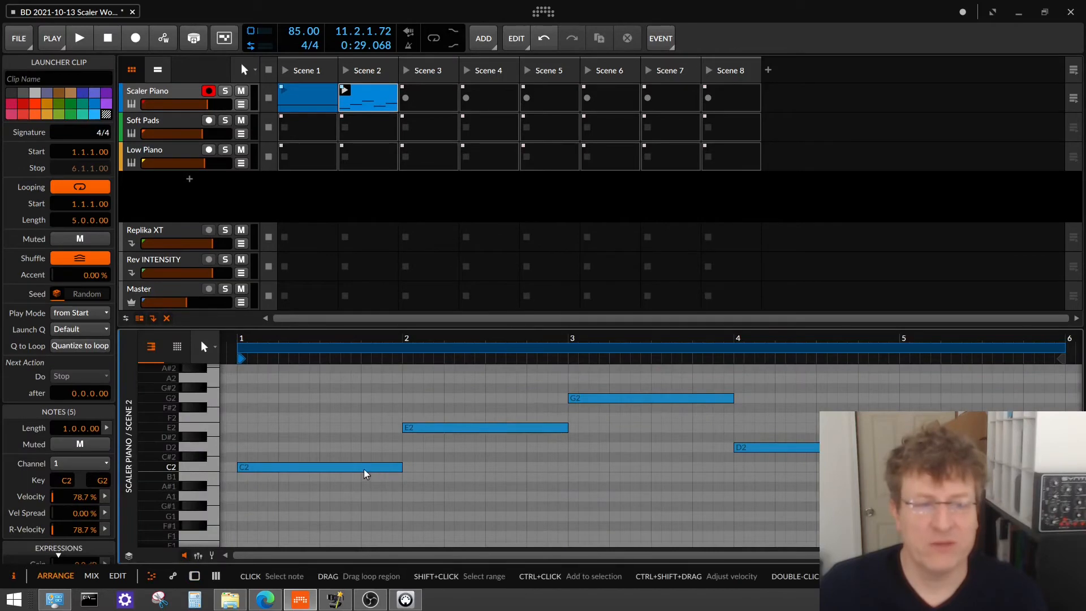
pyautogui.click(157, 95)
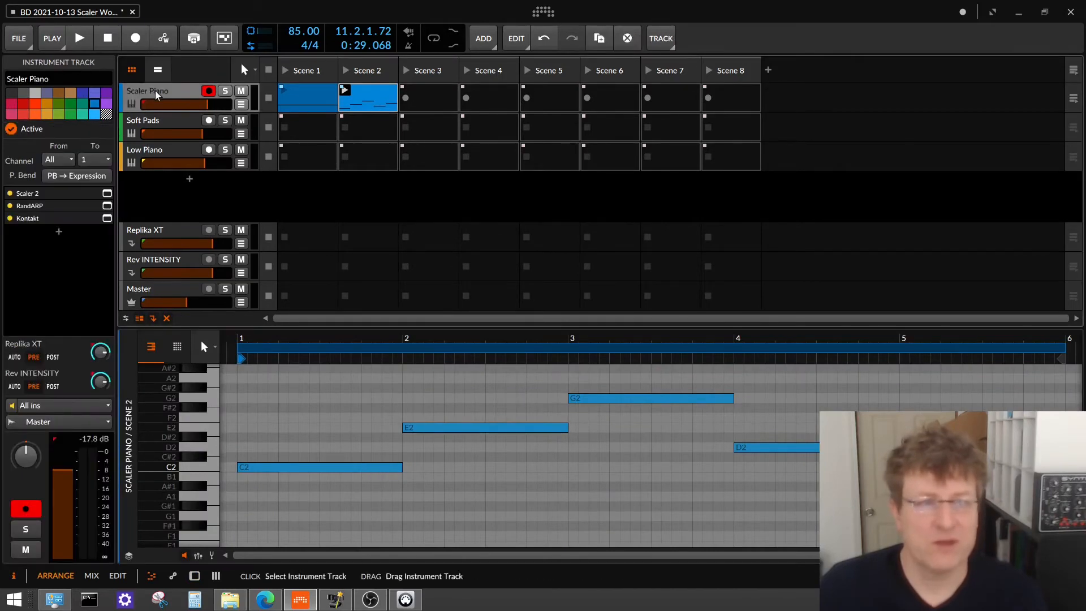
pyautogui.doubleClick(157, 92)
# Audition the C min chord in the Scaler 2 plug-in and close its window
pyautogui.click(163, 523)
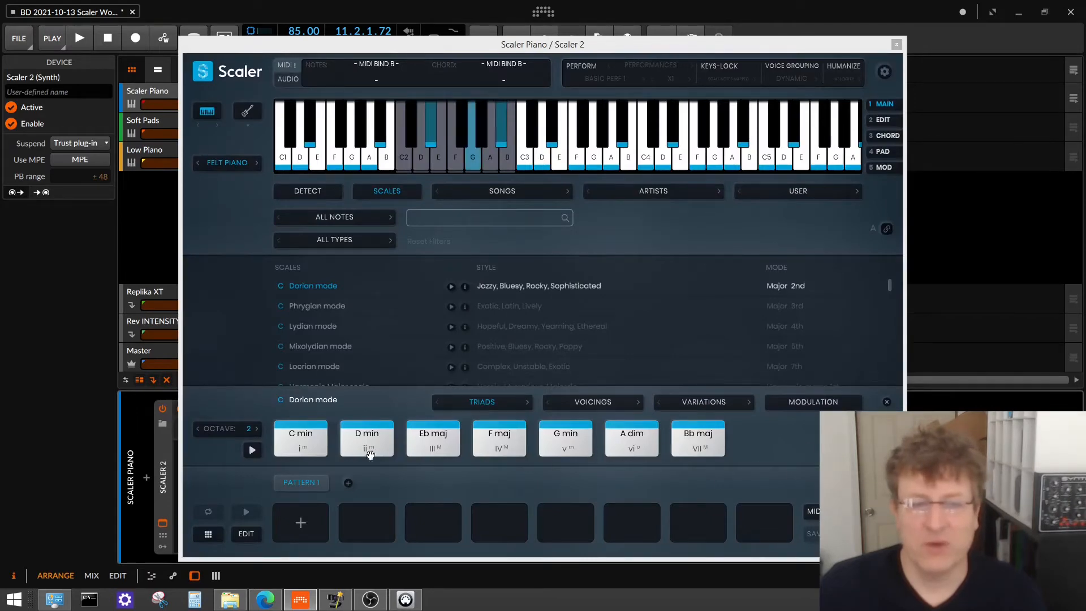
pyautogui.click(300, 438)
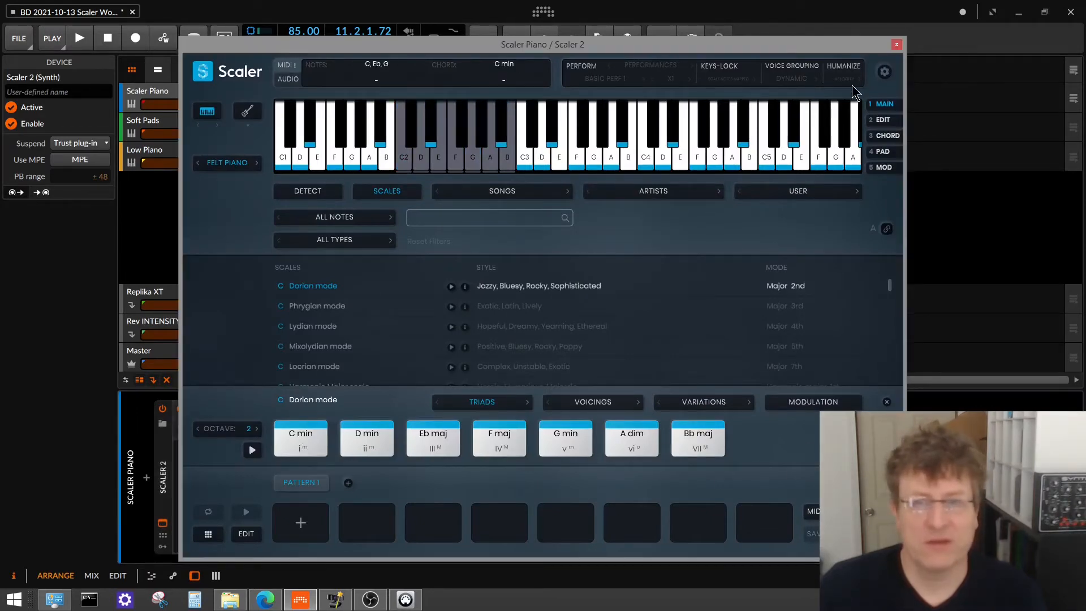
pyautogui.click(897, 44)
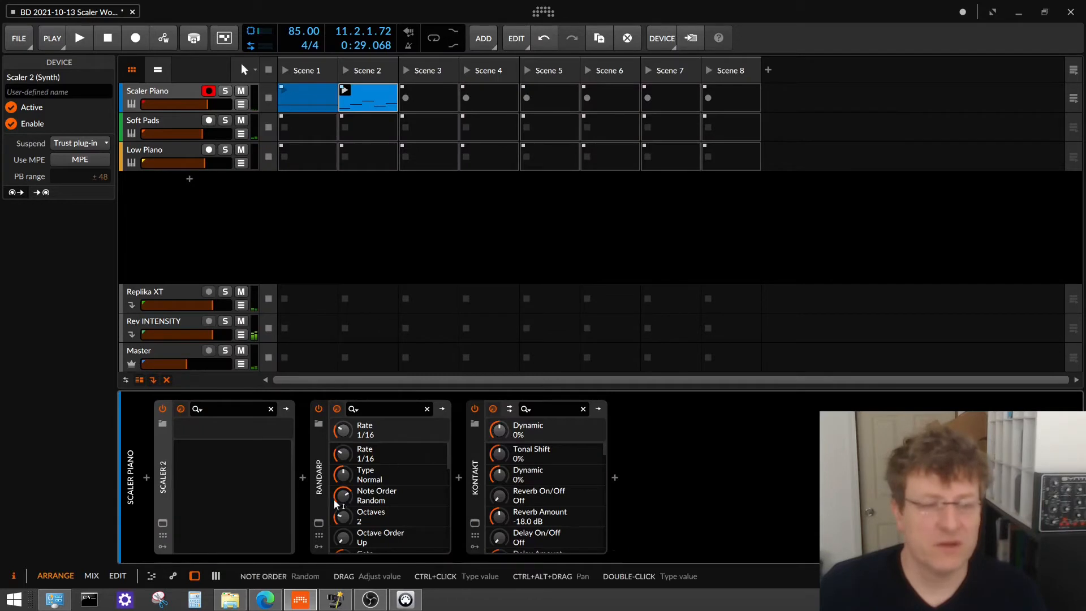
# Examine the Scaler Piano track's RandARP settings, including the available octave orders, and close the plug-in window
pyautogui.click(303, 522)
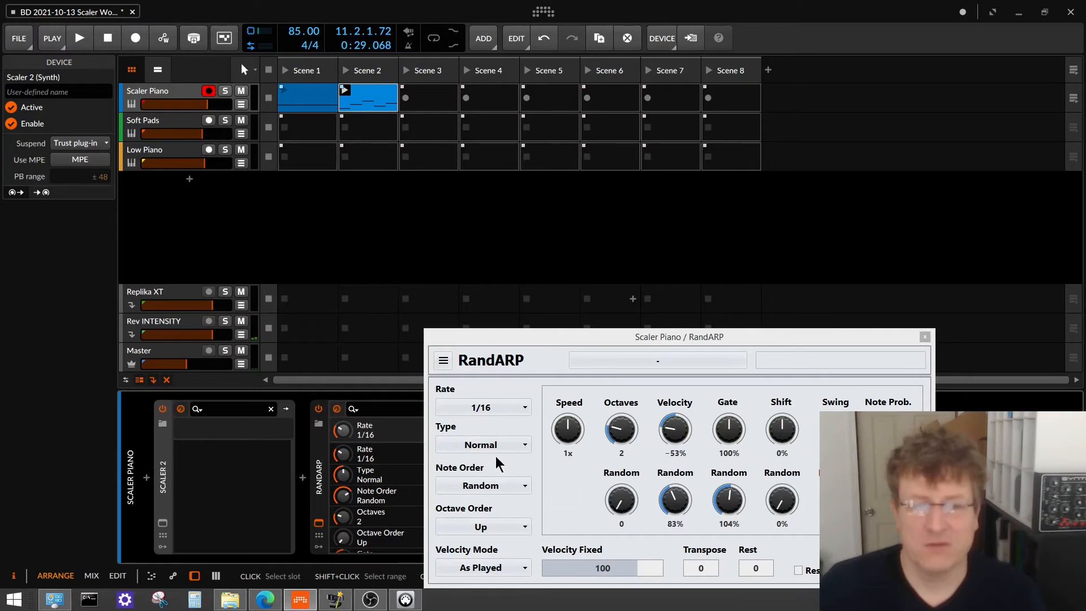
pyautogui.click(492, 529)
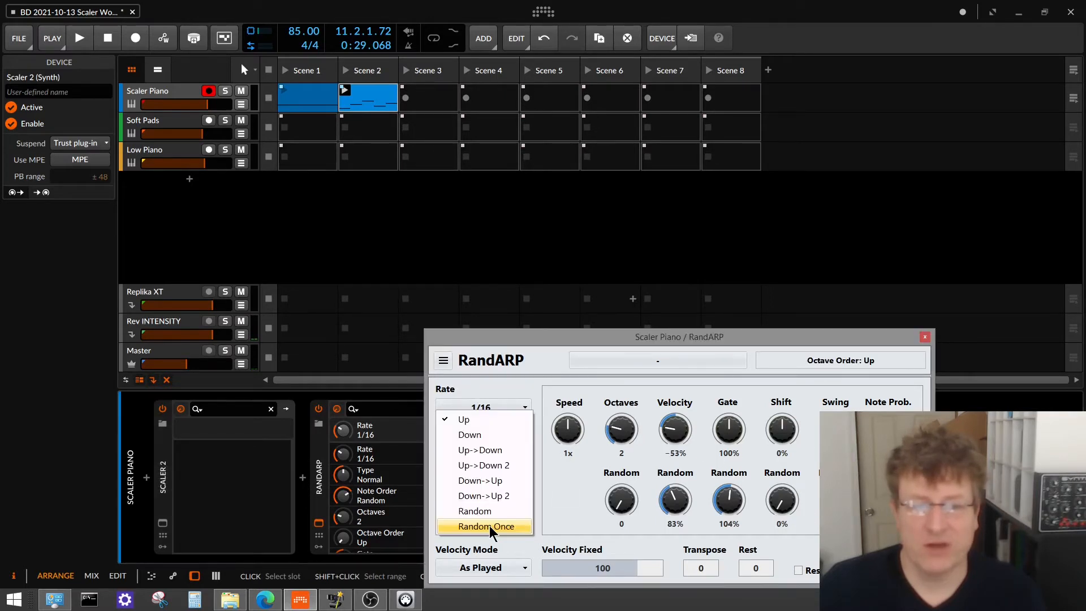
pyautogui.click(576, 501)
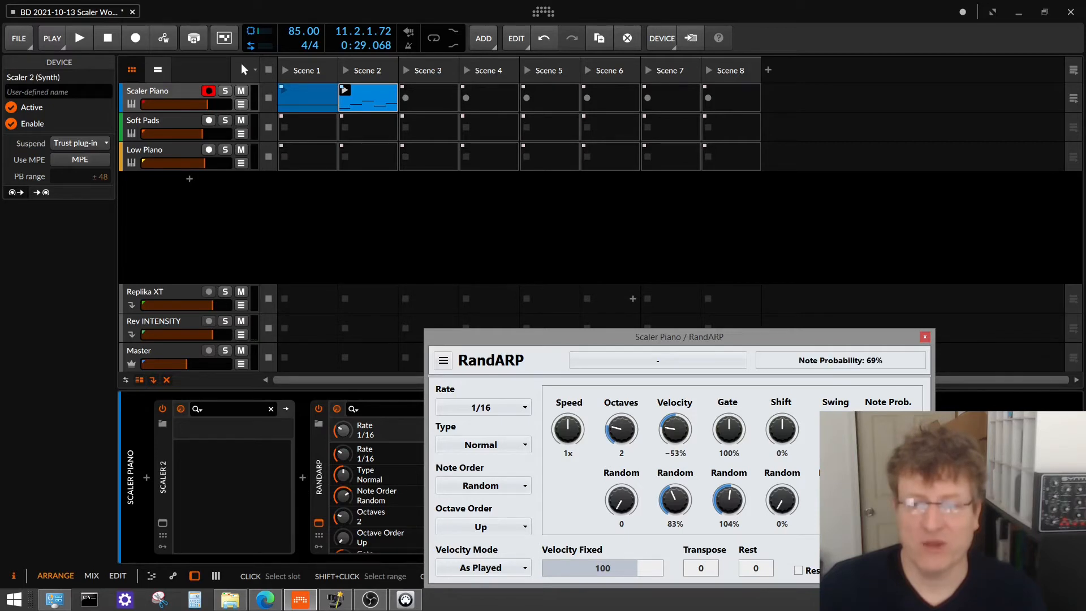
pyautogui.click(925, 337)
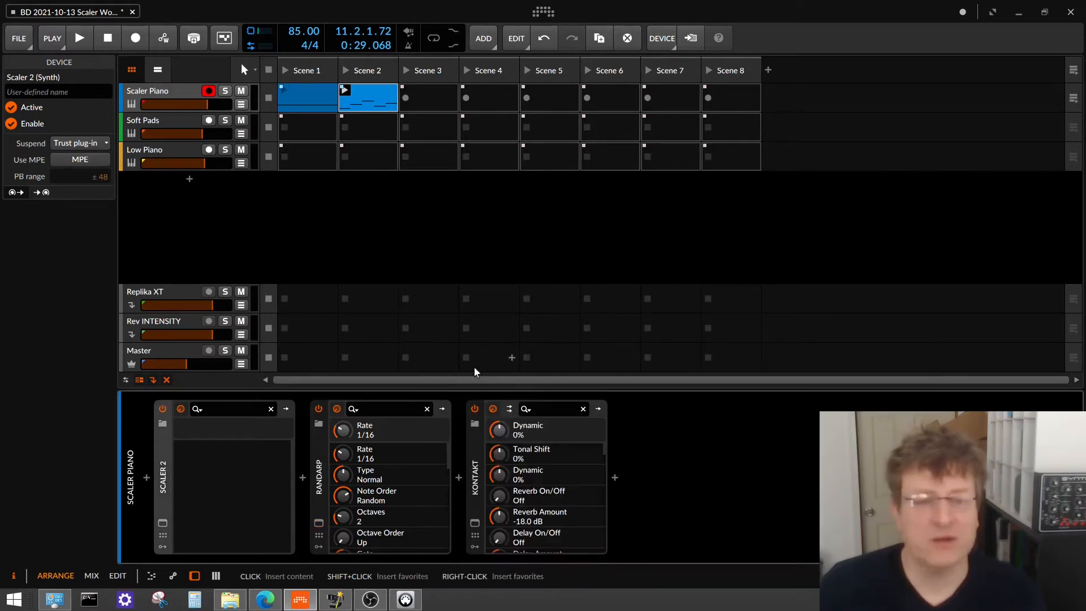
pyautogui.click(320, 523)
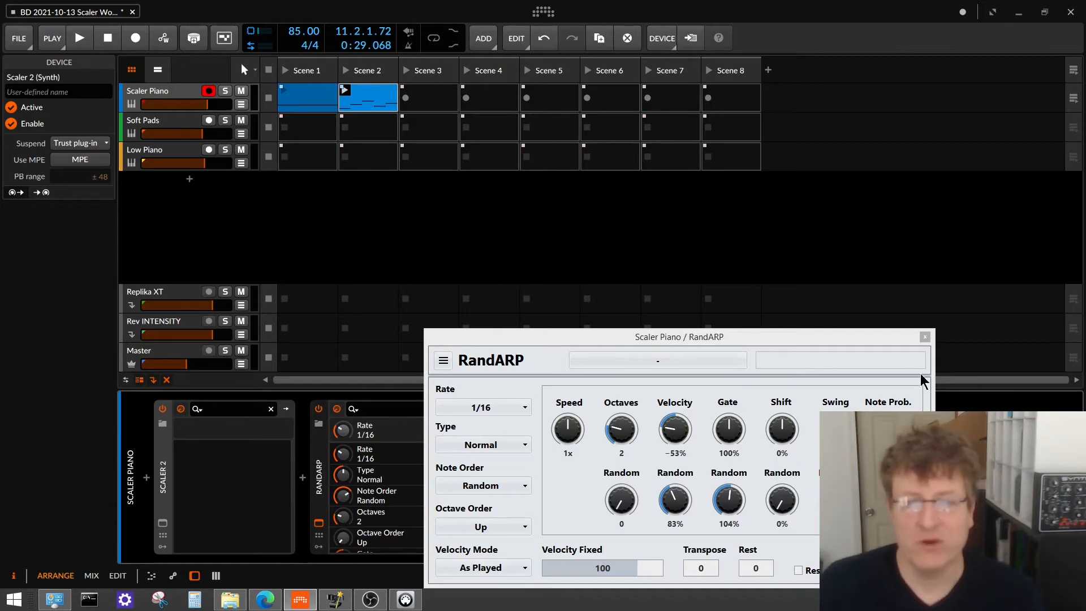
pyautogui.click(926, 337)
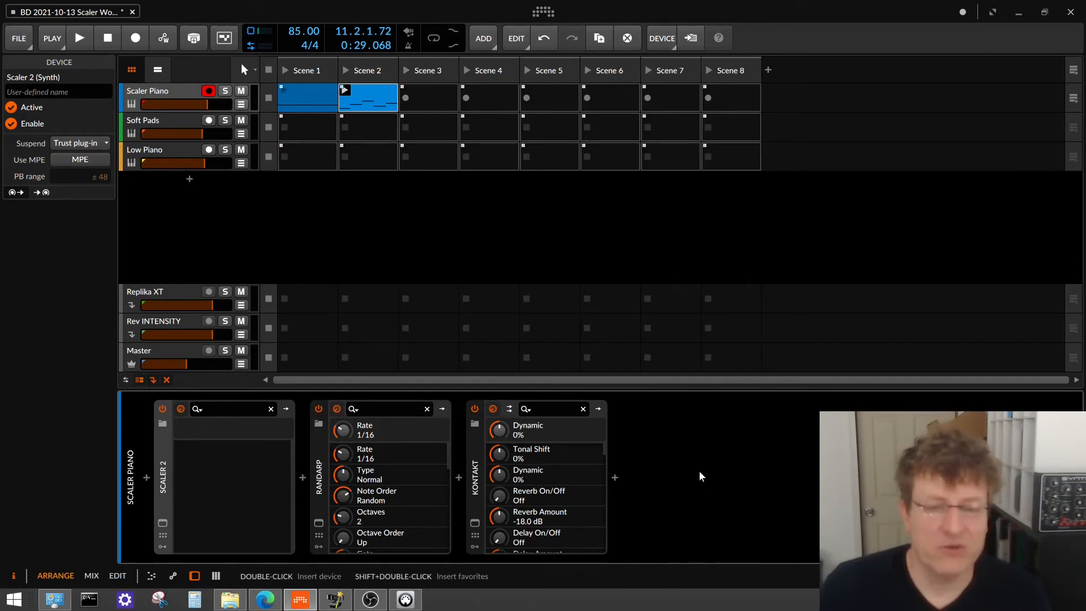
# Examine the Soft Pads track's device chain and its Zebra2 synth patch, and close the synth window
pyautogui.click(161, 121)
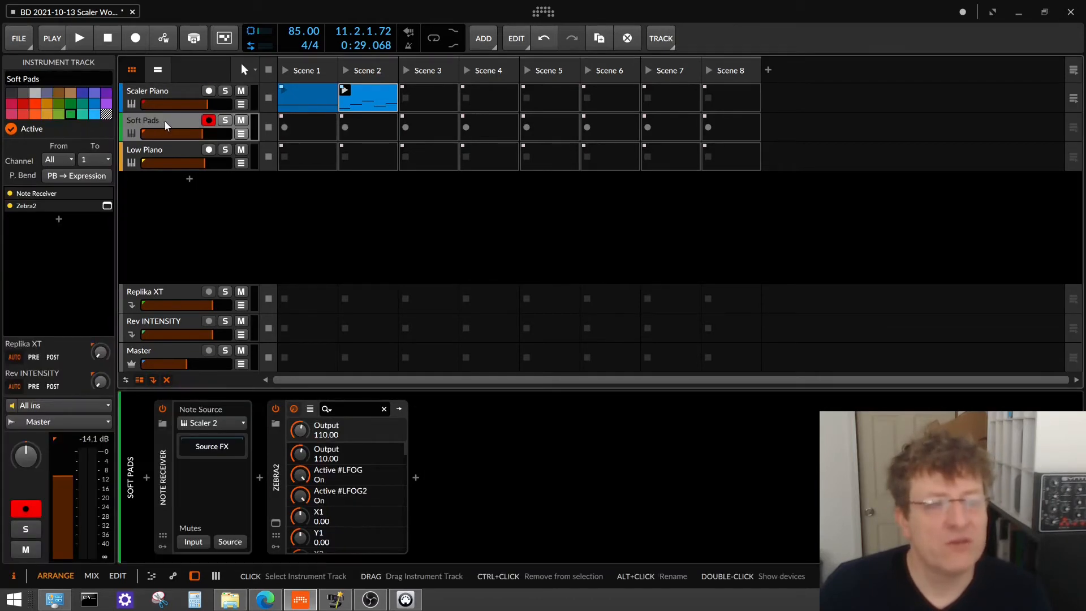
pyautogui.click(276, 523)
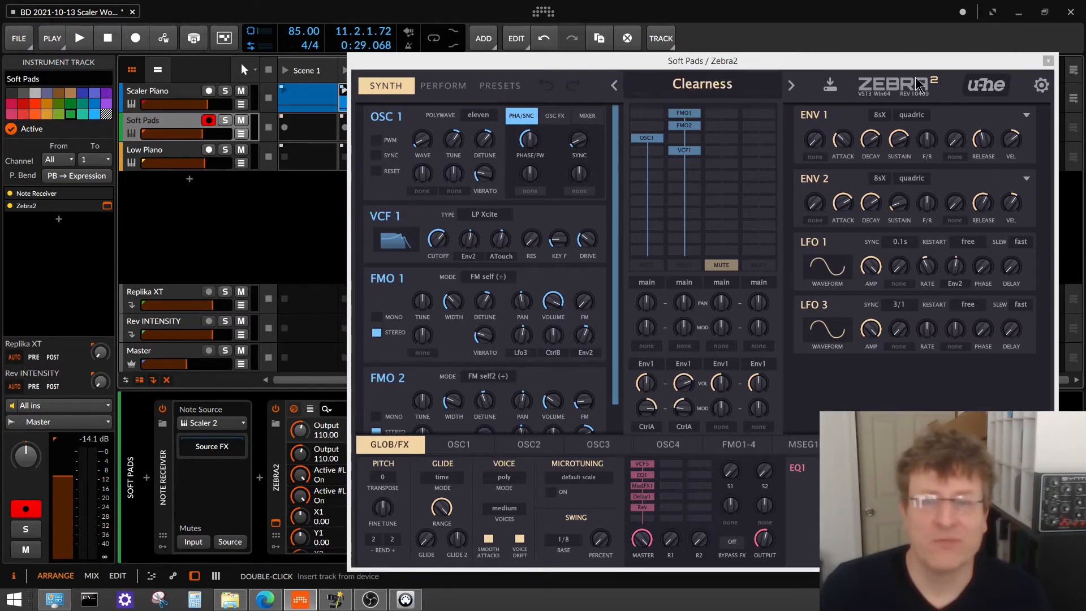
pyautogui.click(1049, 61)
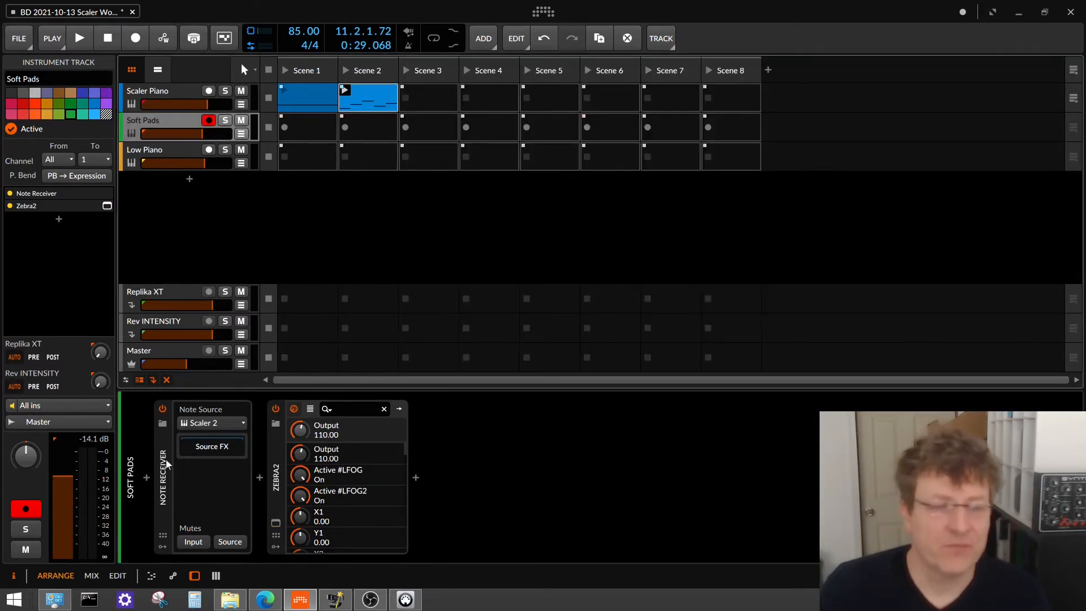
# Compare the Scaler Piano and Soft Pads device chains and inspect the Soft Pads Note Receiver's available note sources
pyautogui.click(147, 91)
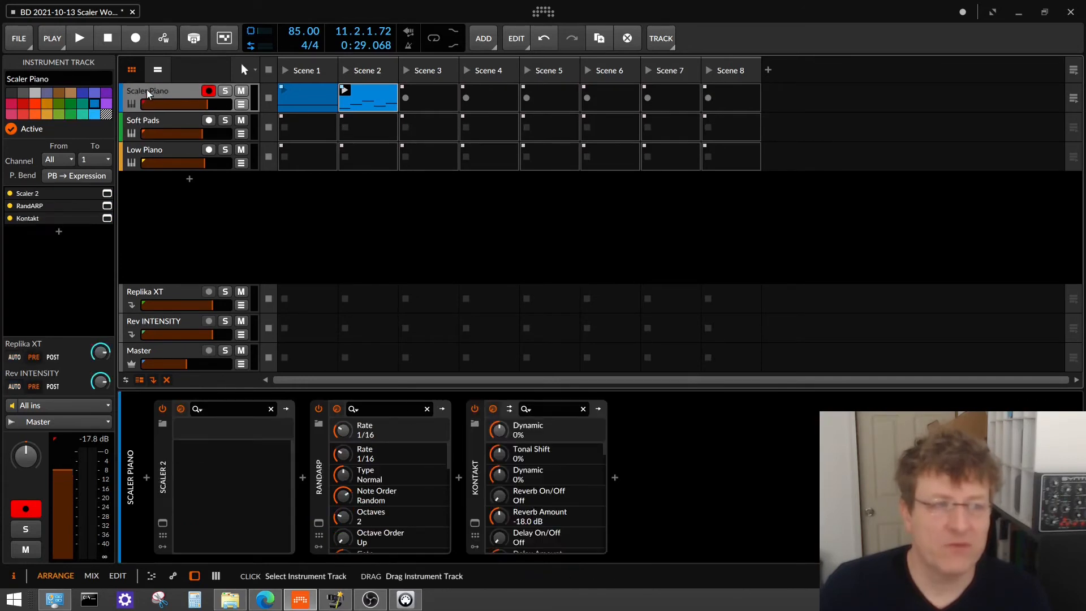
pyautogui.click(161, 126)
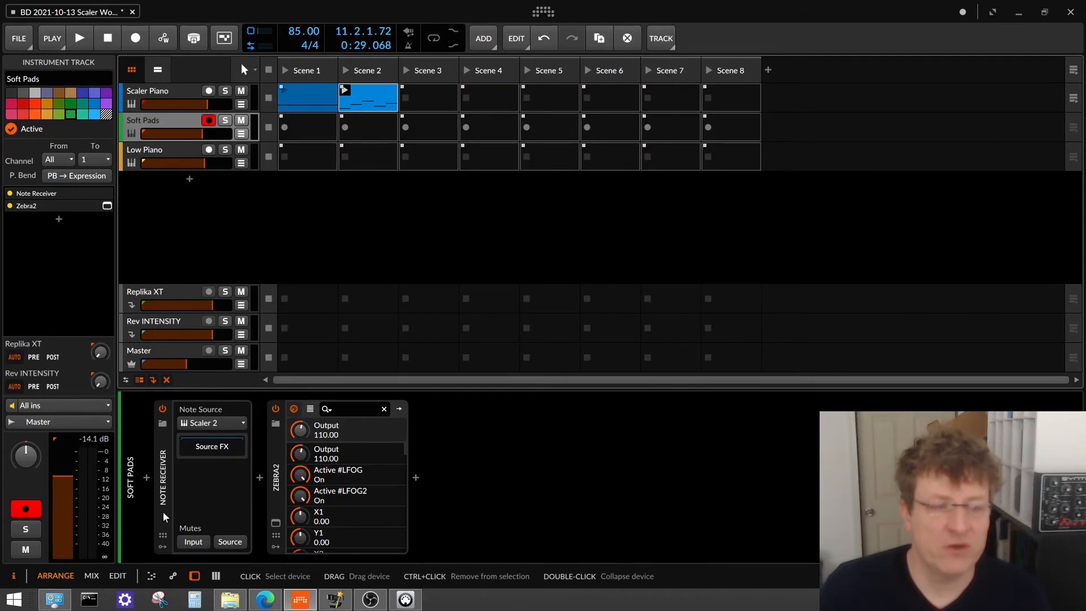
pyautogui.click(210, 422)
pyautogui.moveTo(232, 477)
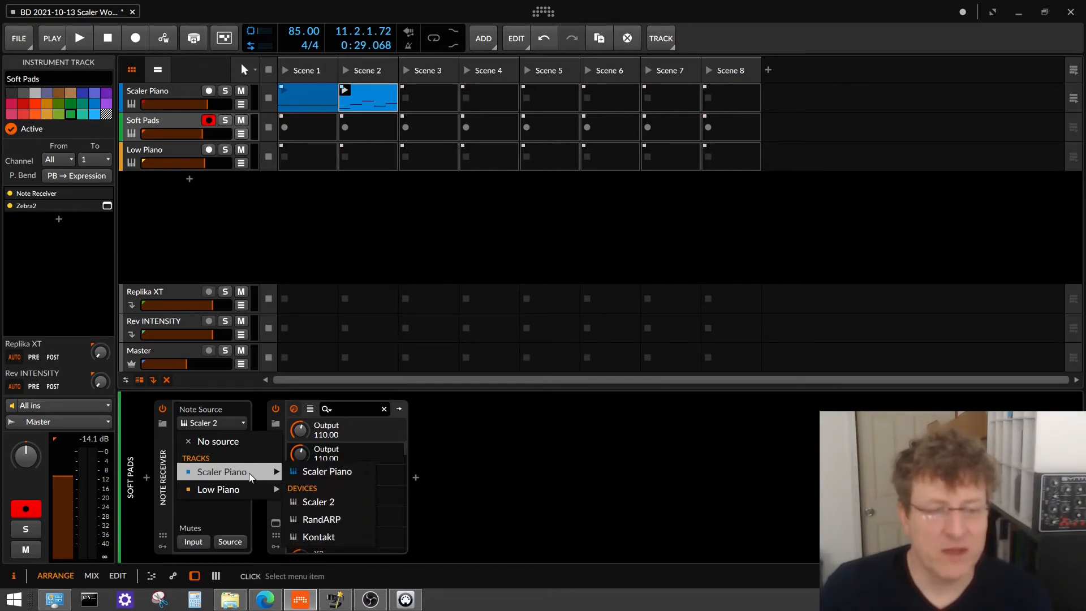
pyautogui.click(472, 467)
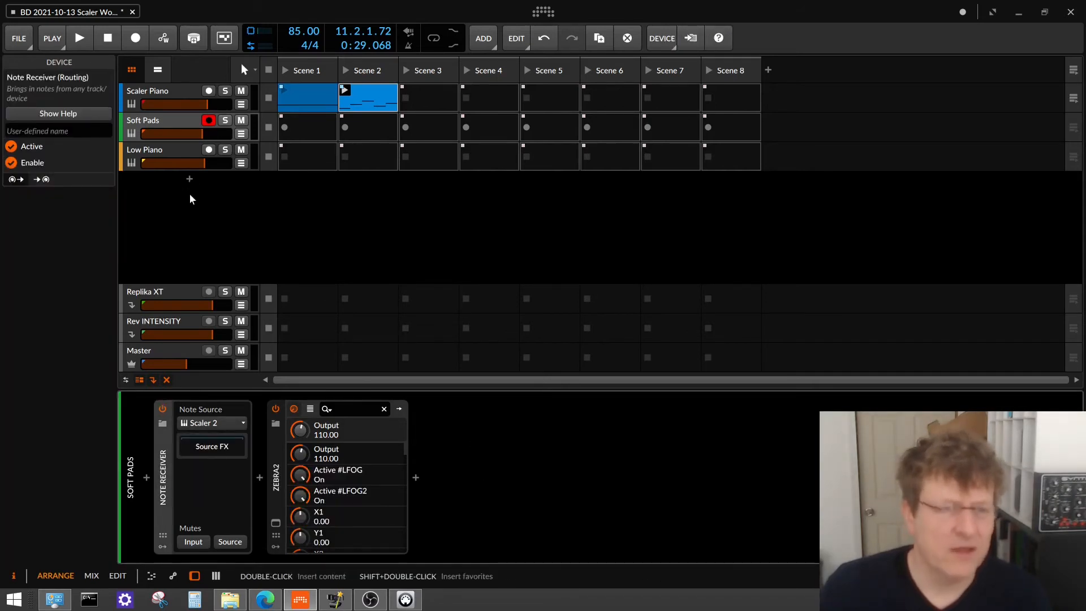
# Inspect the available note sources of the Note Receiver on the Low Piano track, leaving the menu without choosing one
pyautogui.click(160, 91)
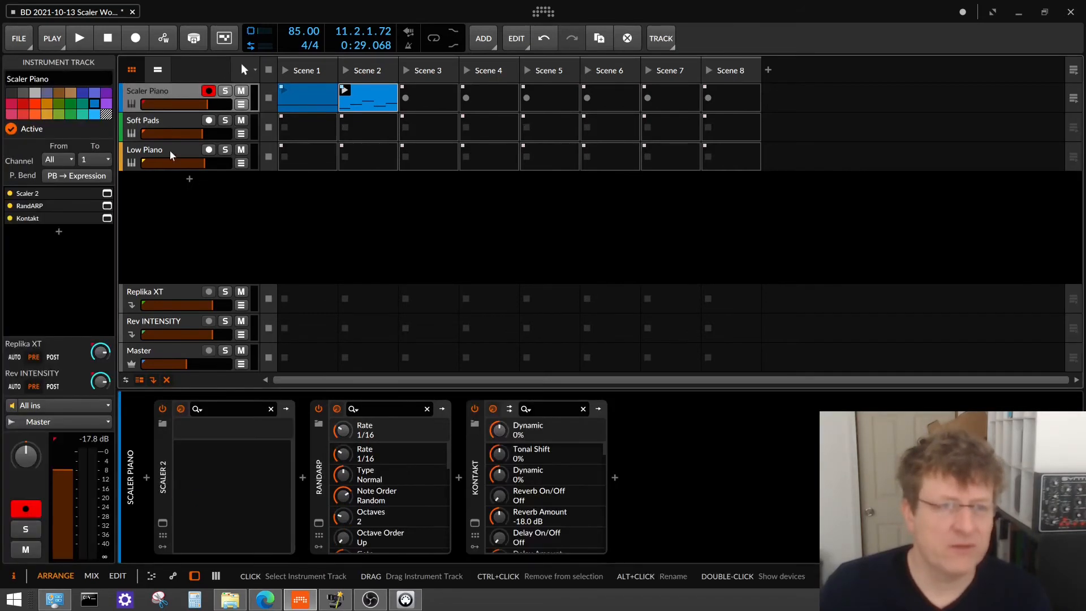
pyautogui.click(170, 153)
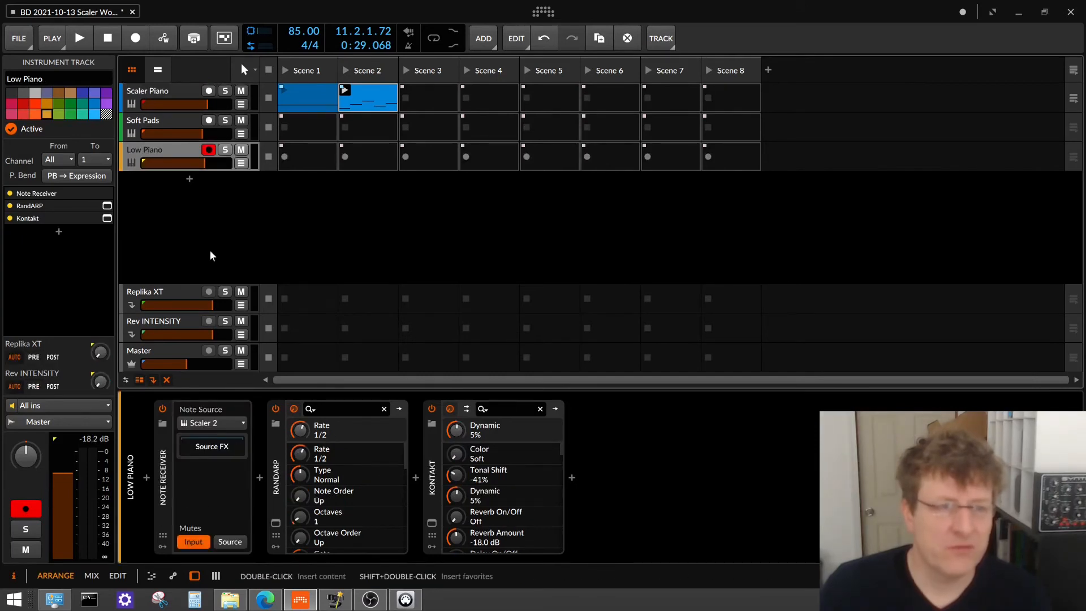
pyautogui.click(209, 423)
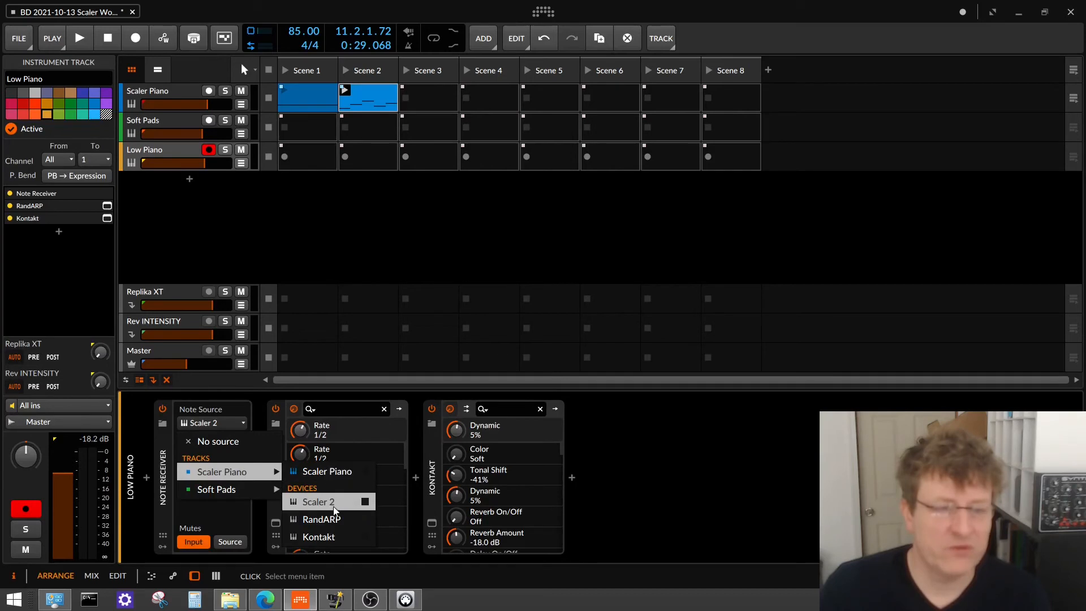
pyautogui.click(616, 445)
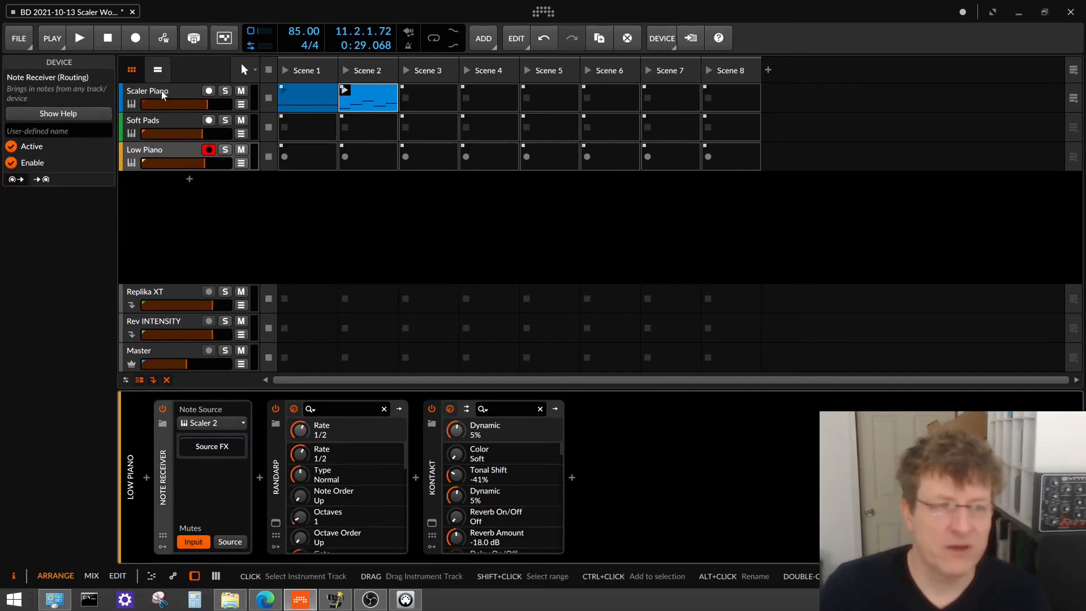
# Examine the Low Piano track's RandARP settings, including the transpose value, and close the plug-in window
pyautogui.click(276, 523)
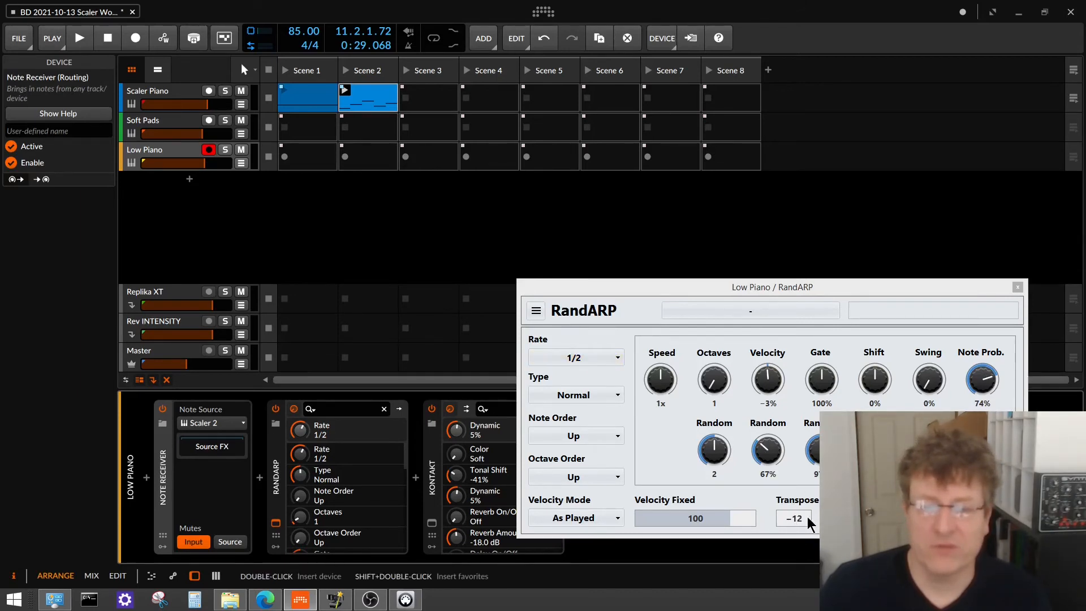
pyautogui.click(1018, 287)
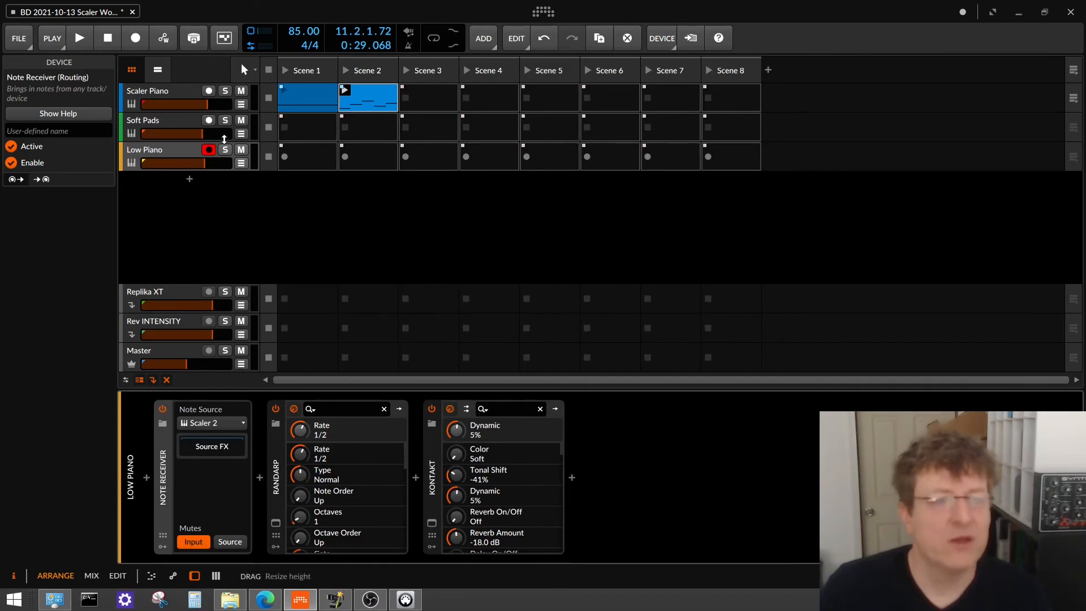
# Solo and play the Scaler Piano track, examine the Replika XT effect track's delay settings, and close the plug-in window
pyautogui.click(225, 93)
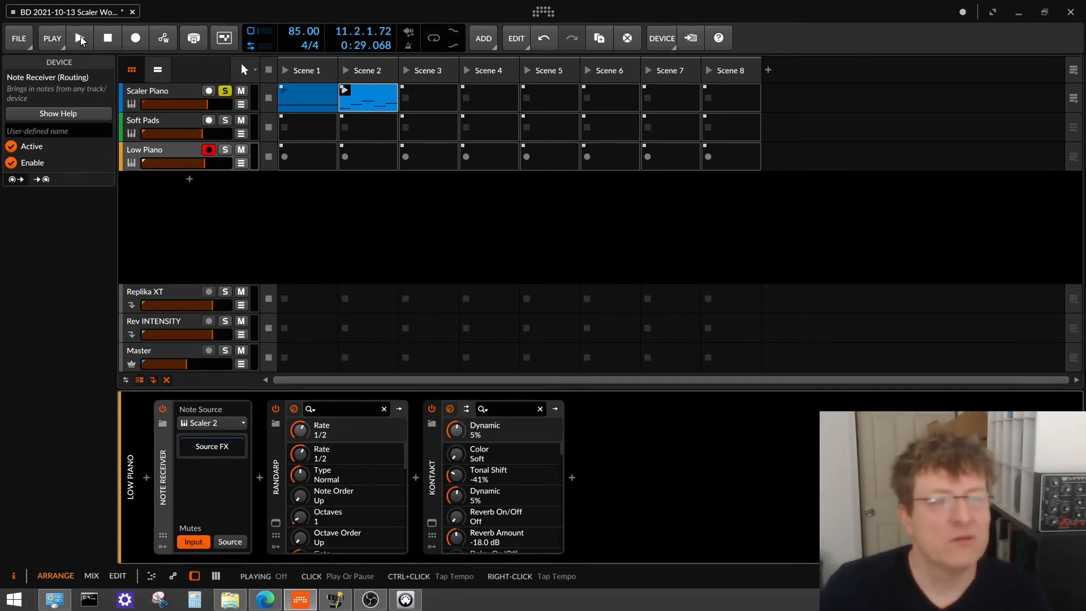
pyautogui.press('space')
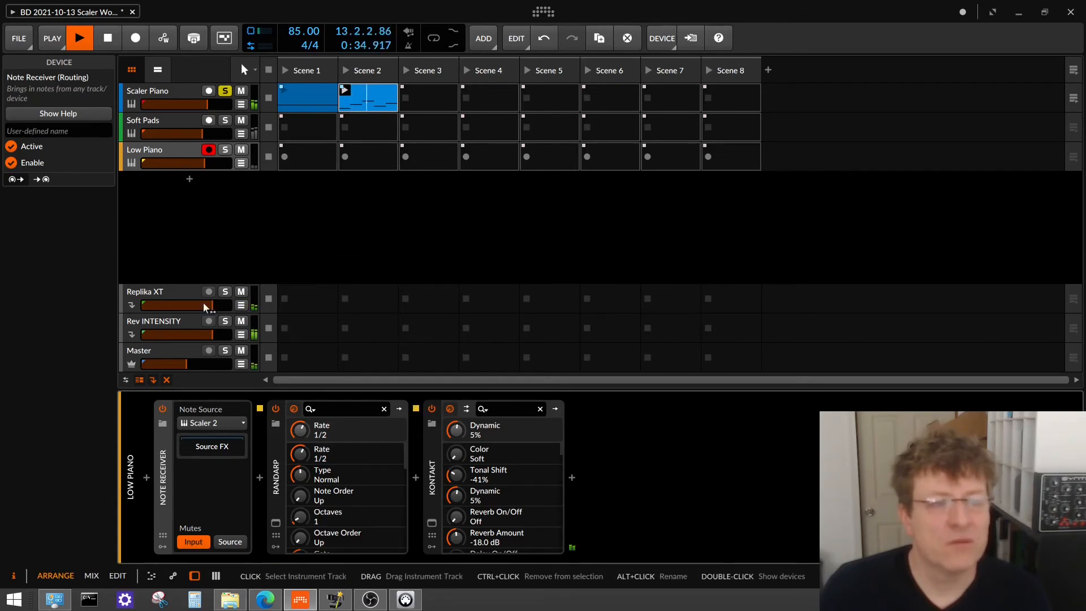
pyautogui.click(164, 299)
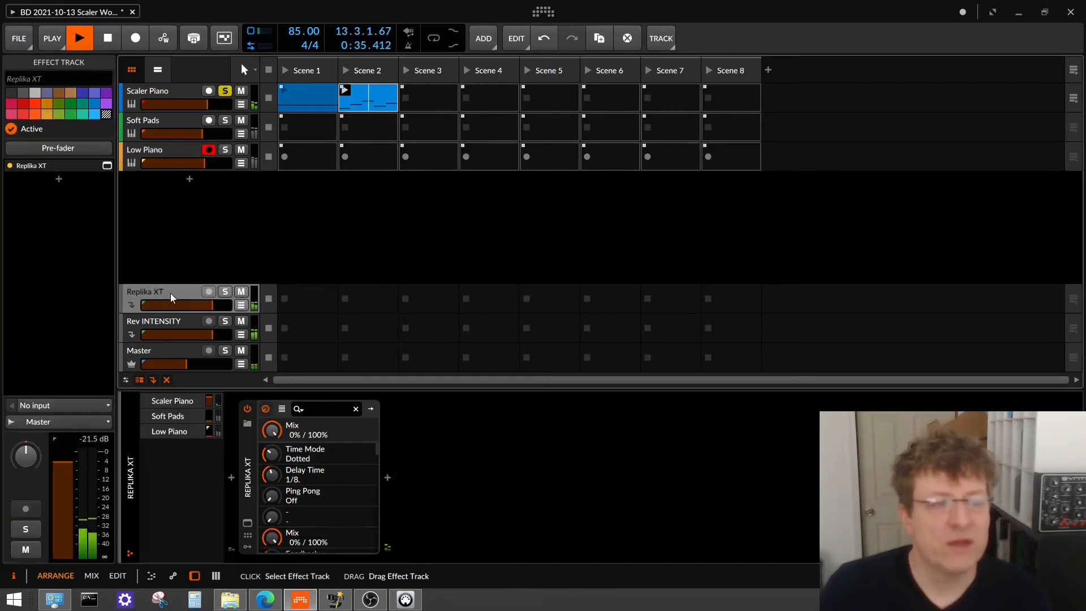
pyautogui.click(248, 522)
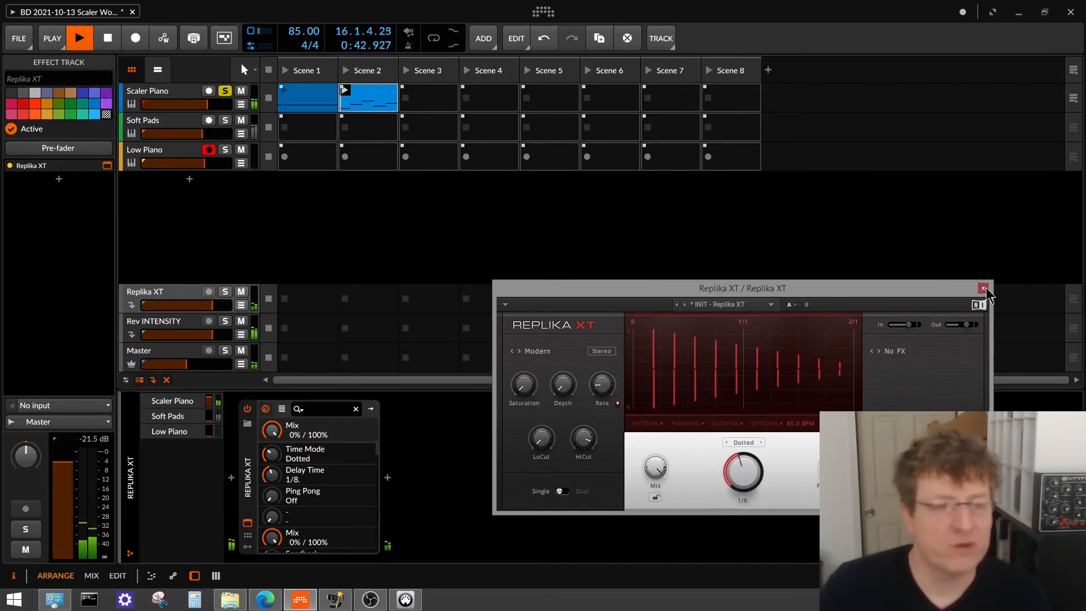
pyautogui.click(983, 289)
# Examine the Rev INTENSITY effect track's reverb settings and close the plug-in window
pyautogui.click(146, 327)
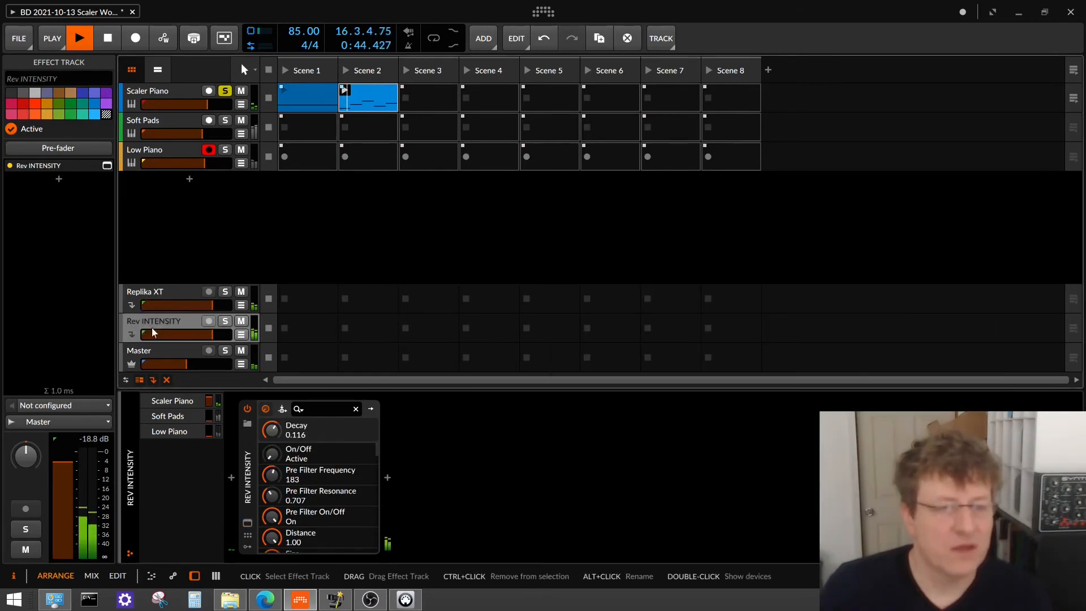
pyautogui.click(247, 522)
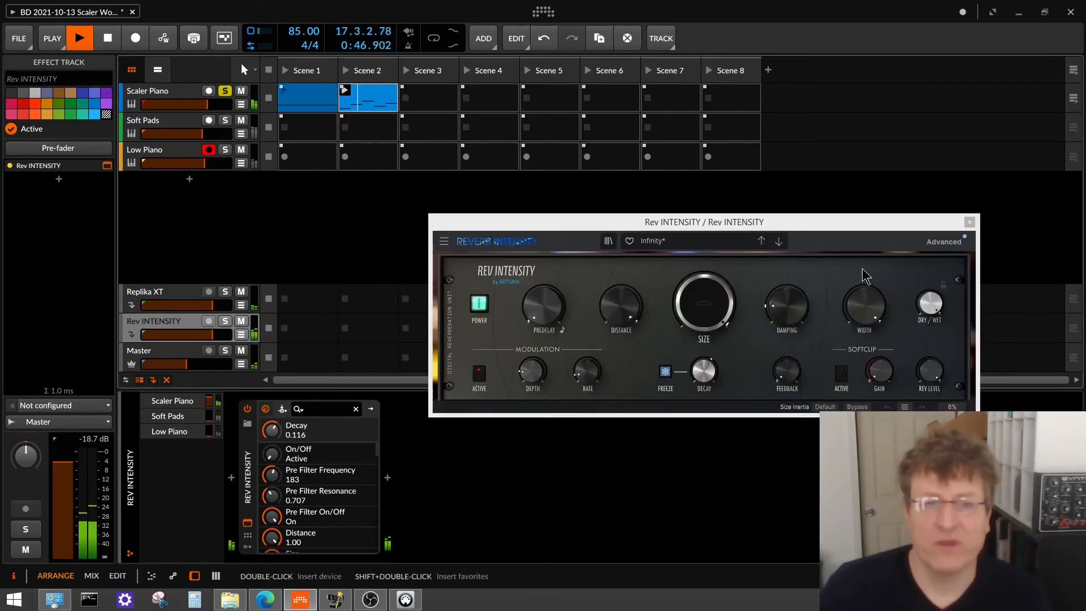
pyautogui.click(970, 223)
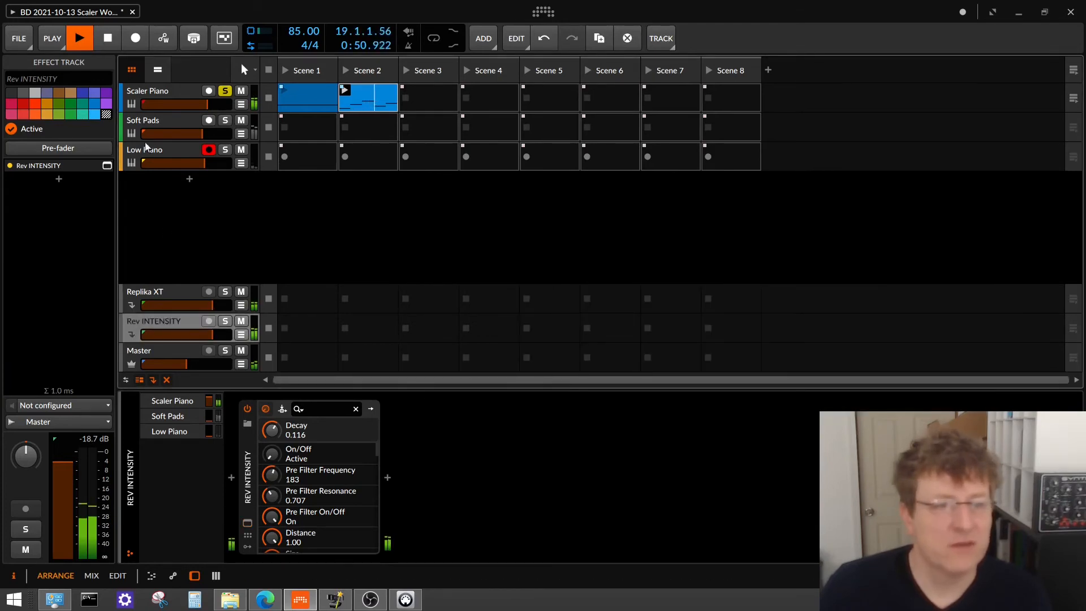
# Vary the Scaler Piano track's send levels to Replika XT and Rev INTENSITY during playback to hear each effect's contribution
pyautogui.click(159, 92)
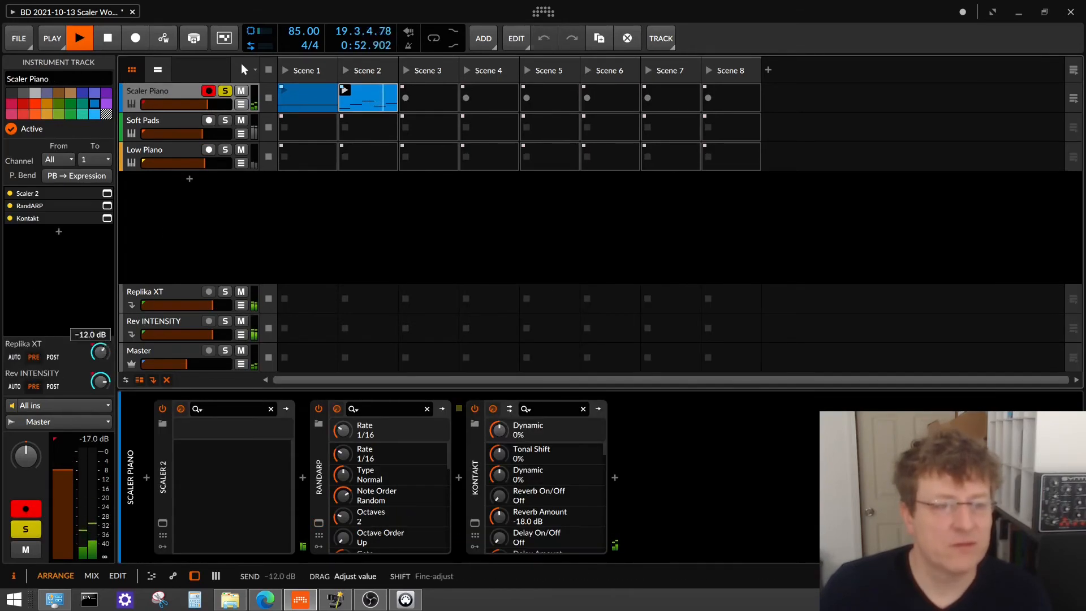
pyautogui.moveTo(105, 382); pyautogui.dragTo(106, 475)
pyautogui.moveTo(102, 353); pyautogui.dragTo(102, 326)
pyautogui.moveTo(102, 383); pyautogui.dragTo(111, 326)
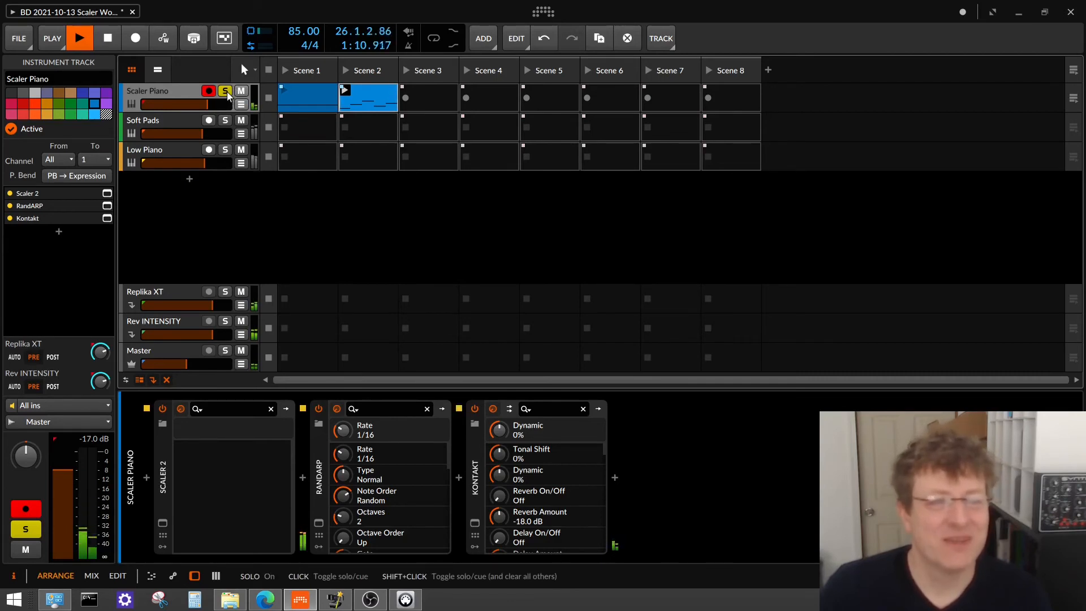
# Solo the Low Piano track too, lower the Scaler Piano volume to about -45.2 dB to hear Low Piano, and raise it back
pyautogui.click(225, 151)
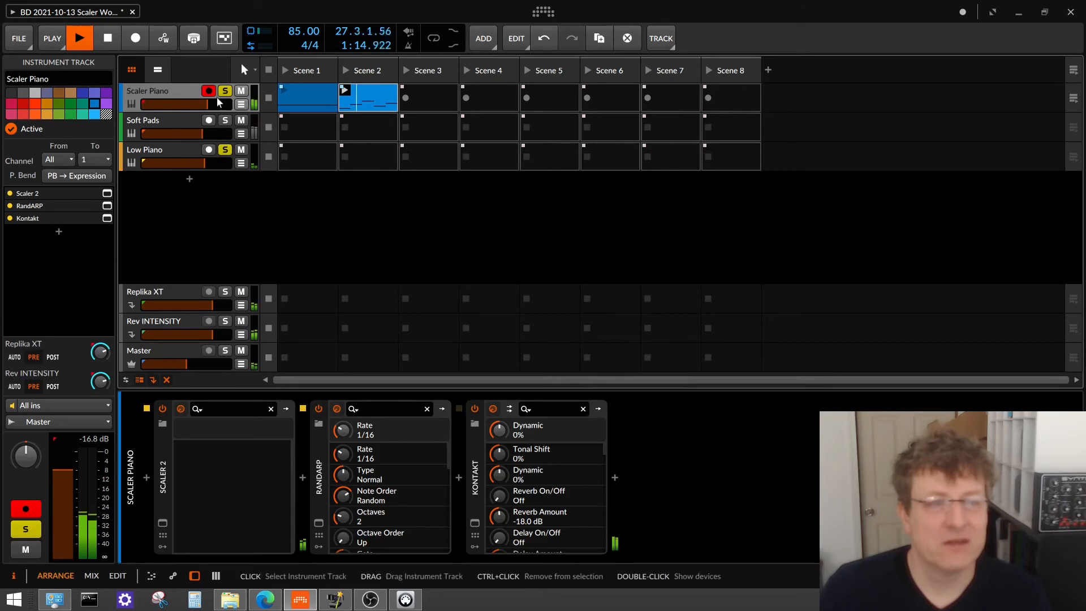
pyautogui.moveTo(206, 105); pyautogui.dragTo(154, 105)
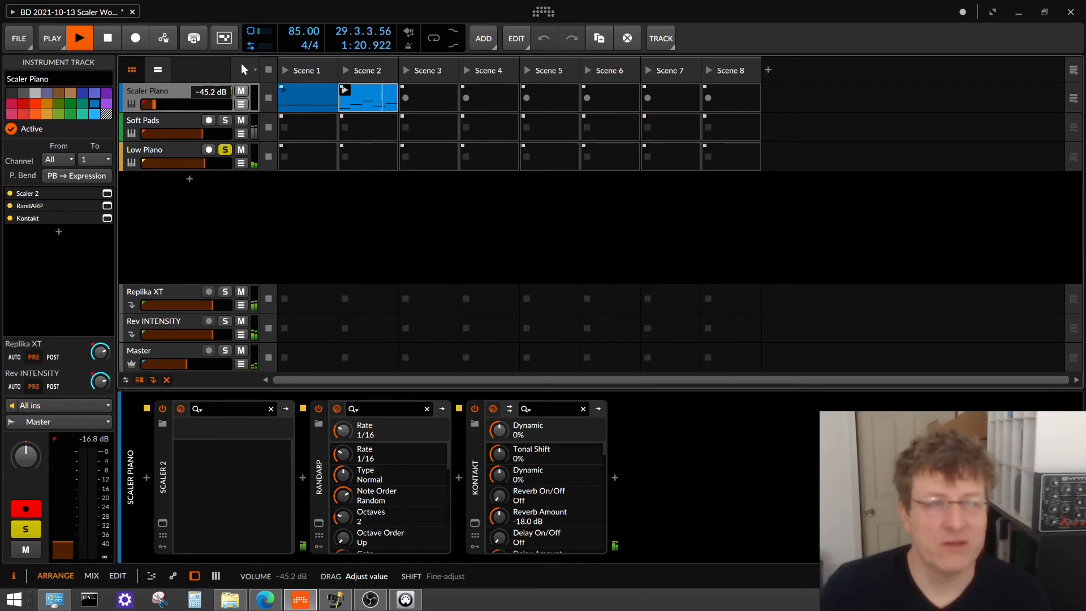
pyautogui.moveTo(154, 105); pyautogui.dragTo(206, 105)
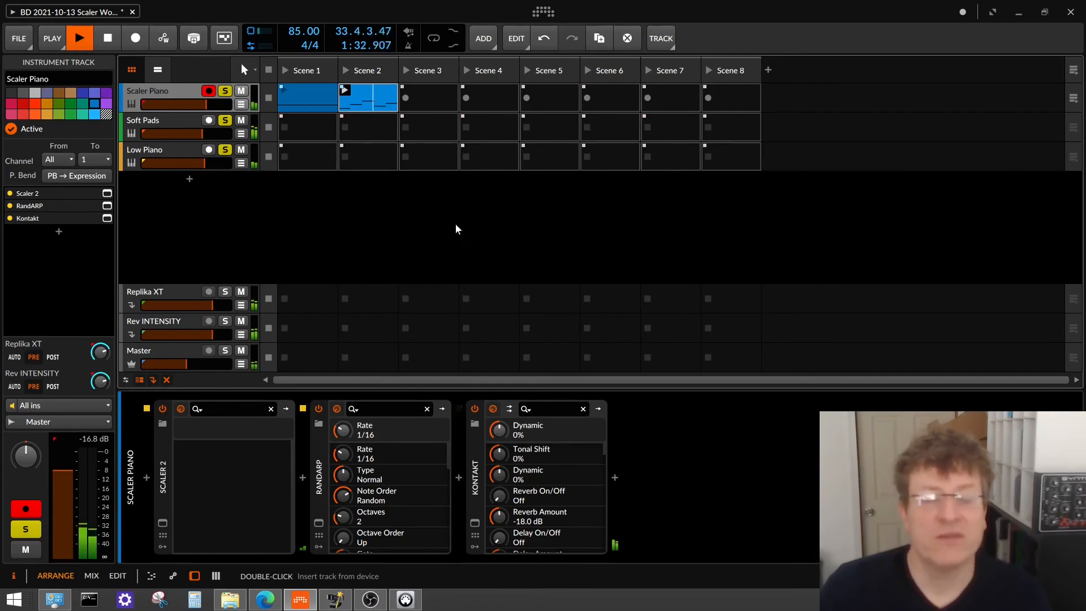
# Clear the solos on the instrument tracks to hear the full mix, and stop playback
pyautogui.click(225, 120)
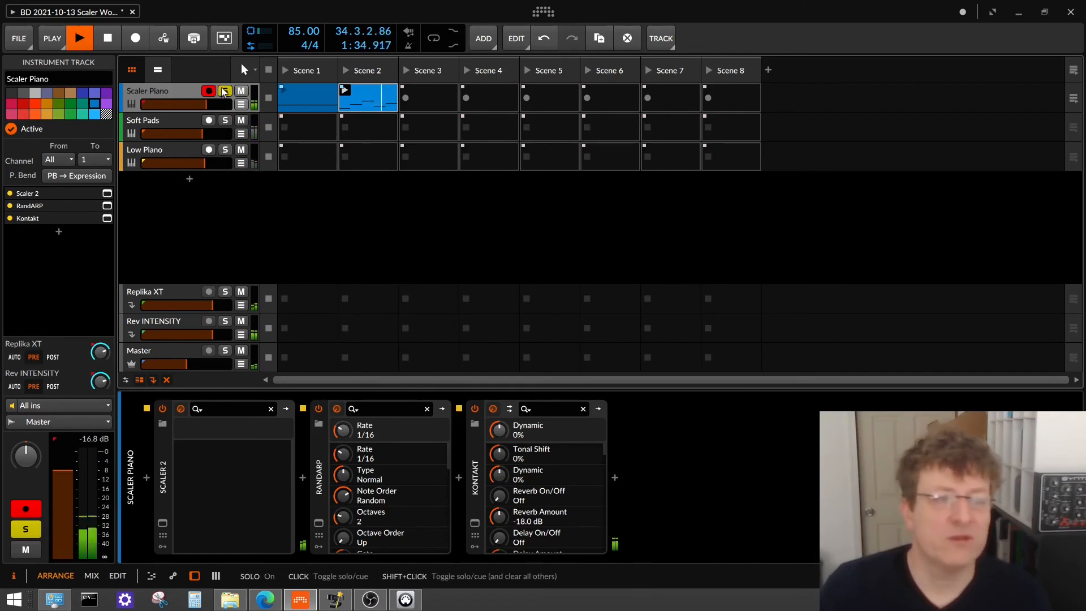
pyautogui.click(225, 150)
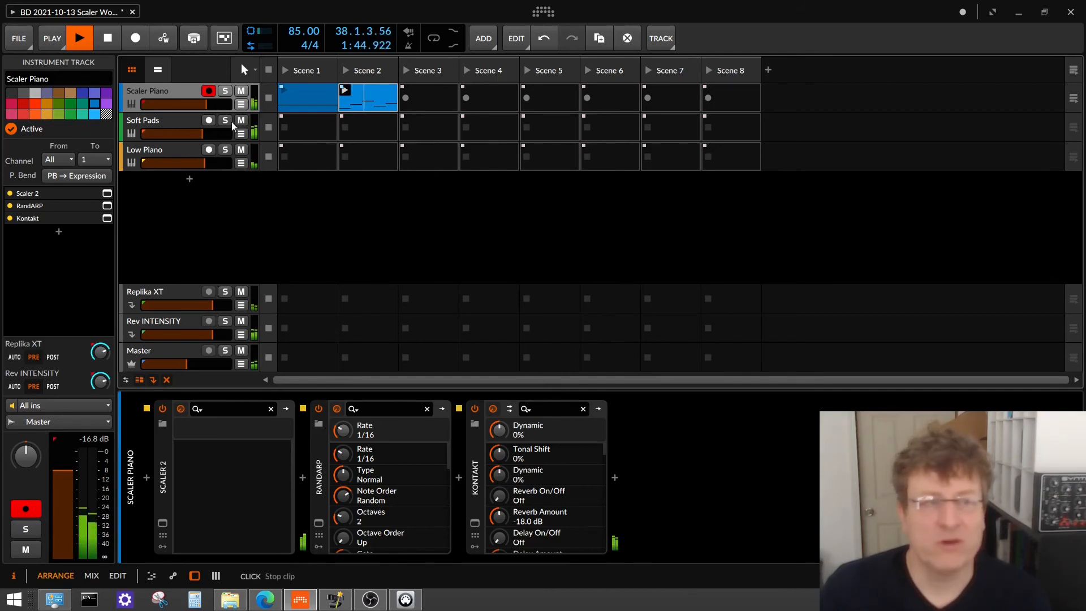
pyautogui.press('space')
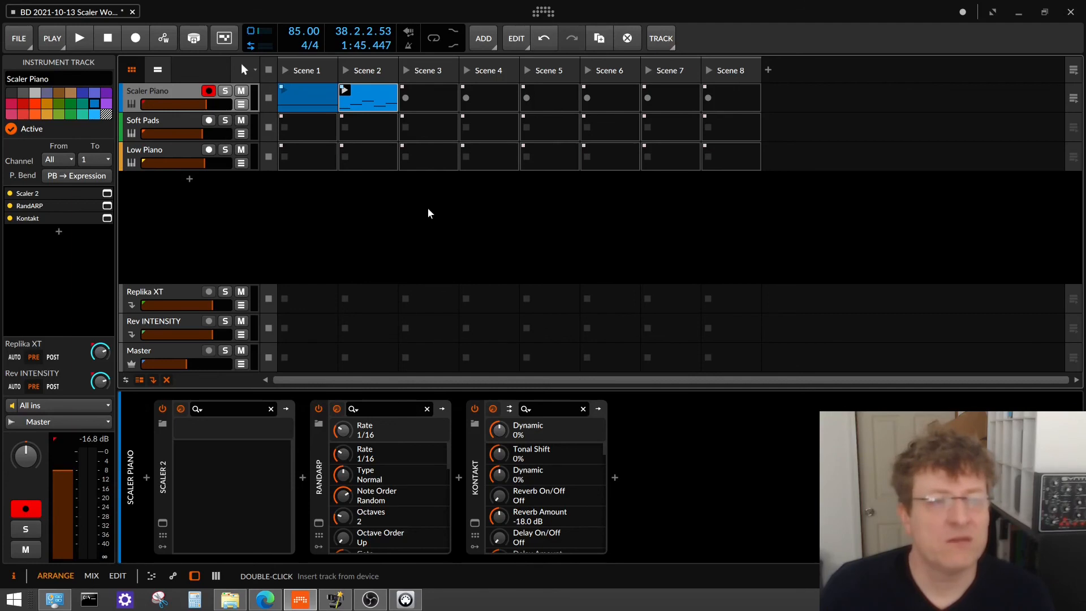
# Play the full mix of all tracks without any solos and stop playback
pyautogui.click(87, 43)
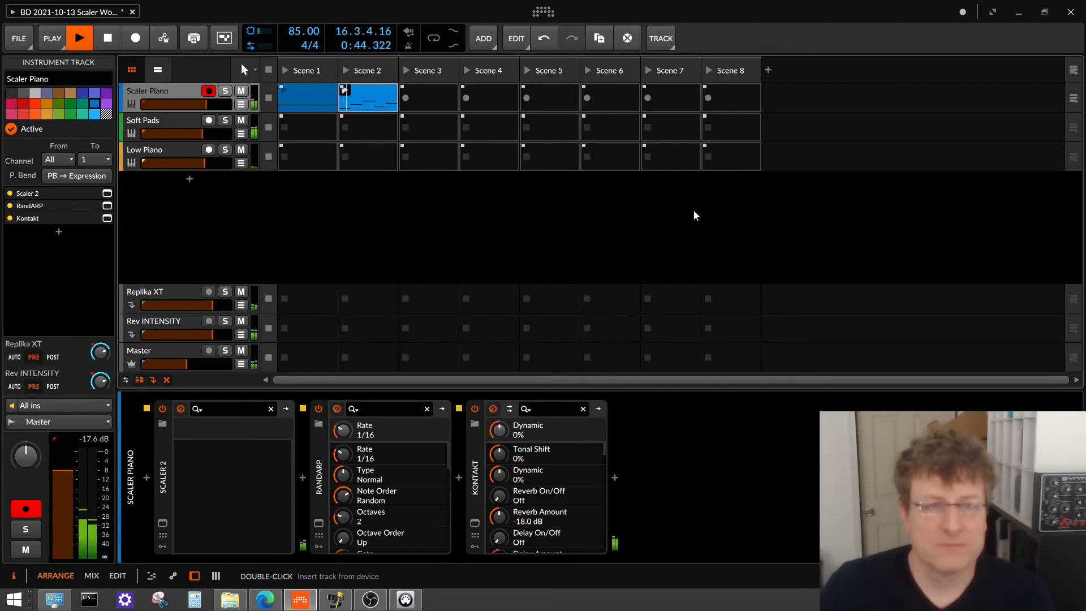
pyautogui.click(107, 39)
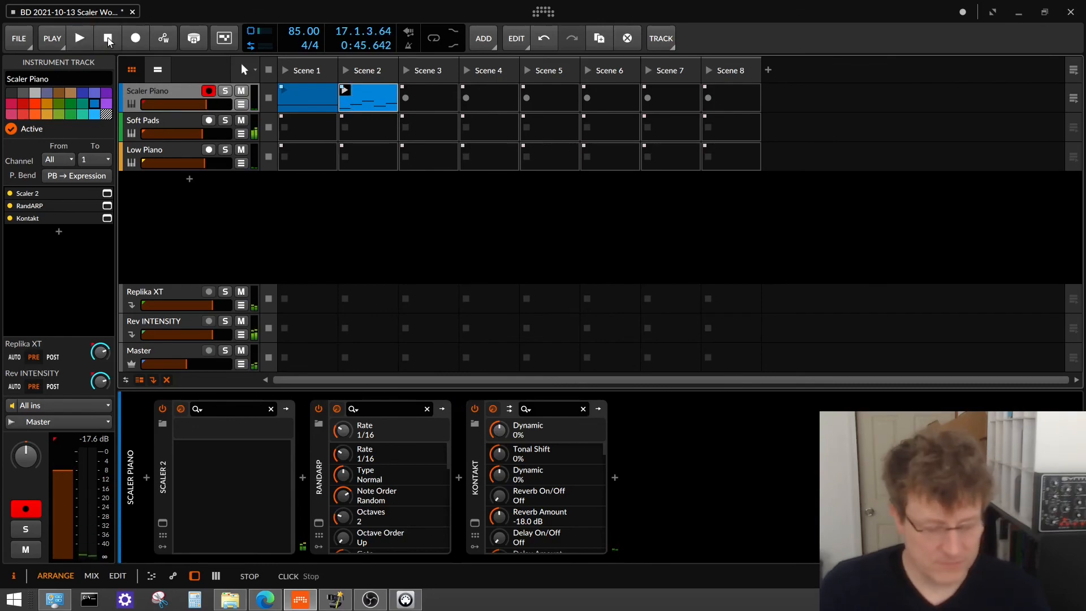